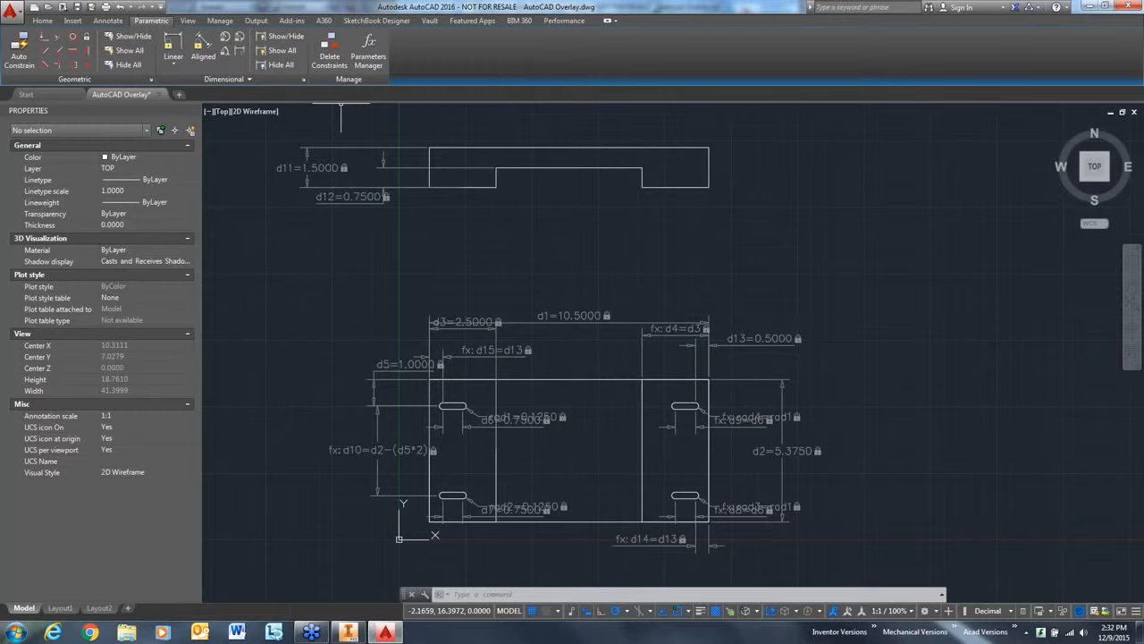
Switch to Inventor and open AutoCAD Overlay.dwg for import, with the file type set to AutoCAD DWG Files (*.dwg).
left_click(355, 635)
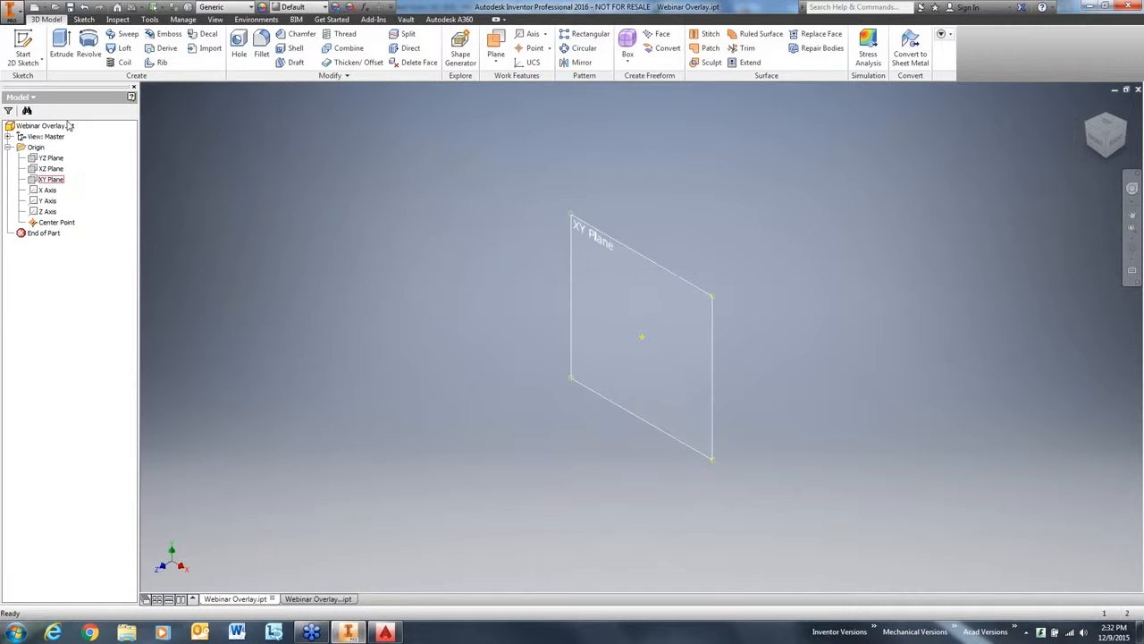
left_click(206, 49)
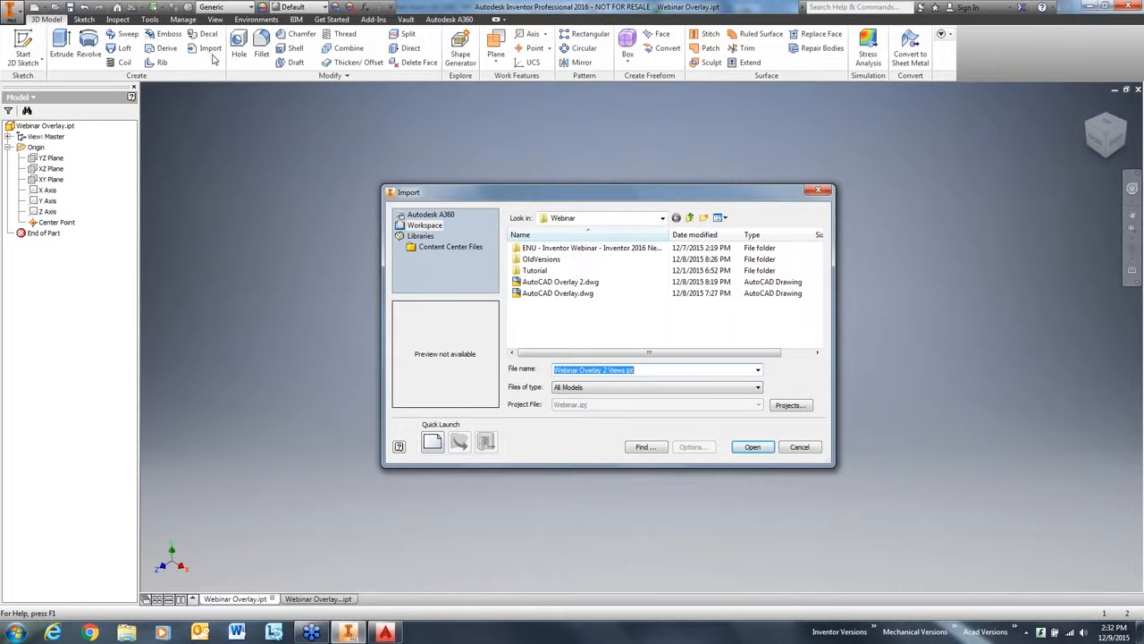
left_click(611, 389)
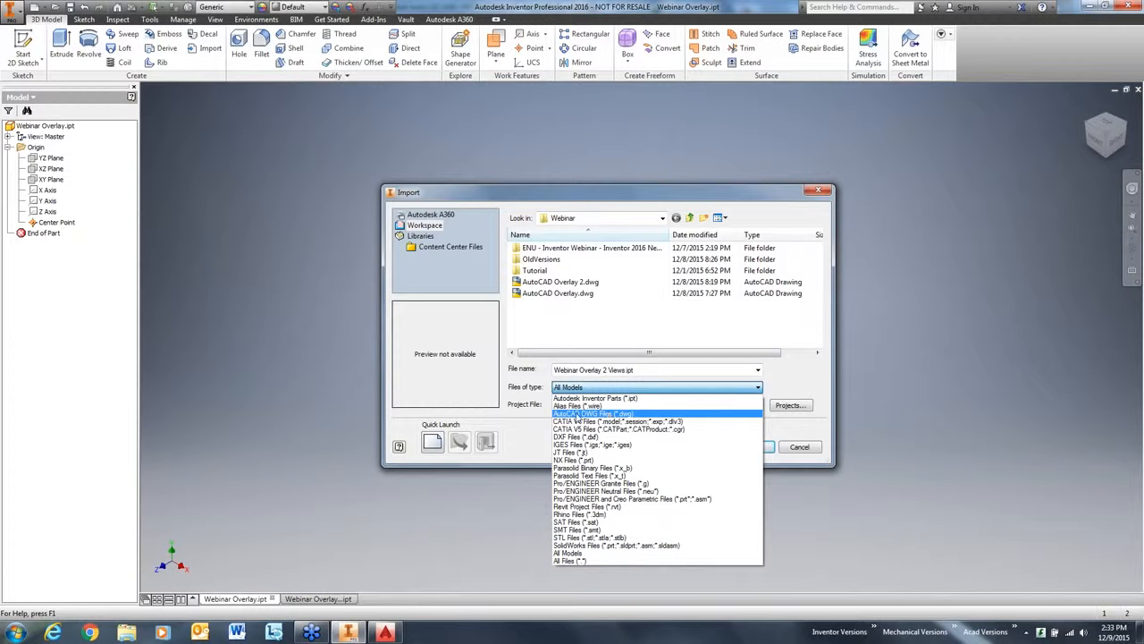
left_click(579, 414)
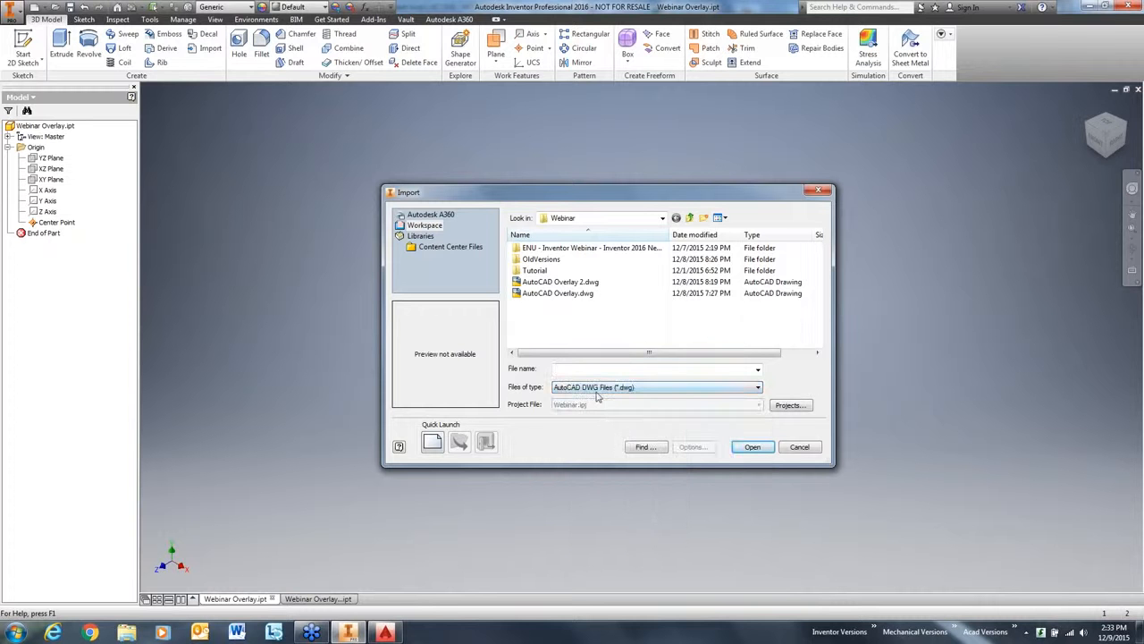
left_click(560, 297)
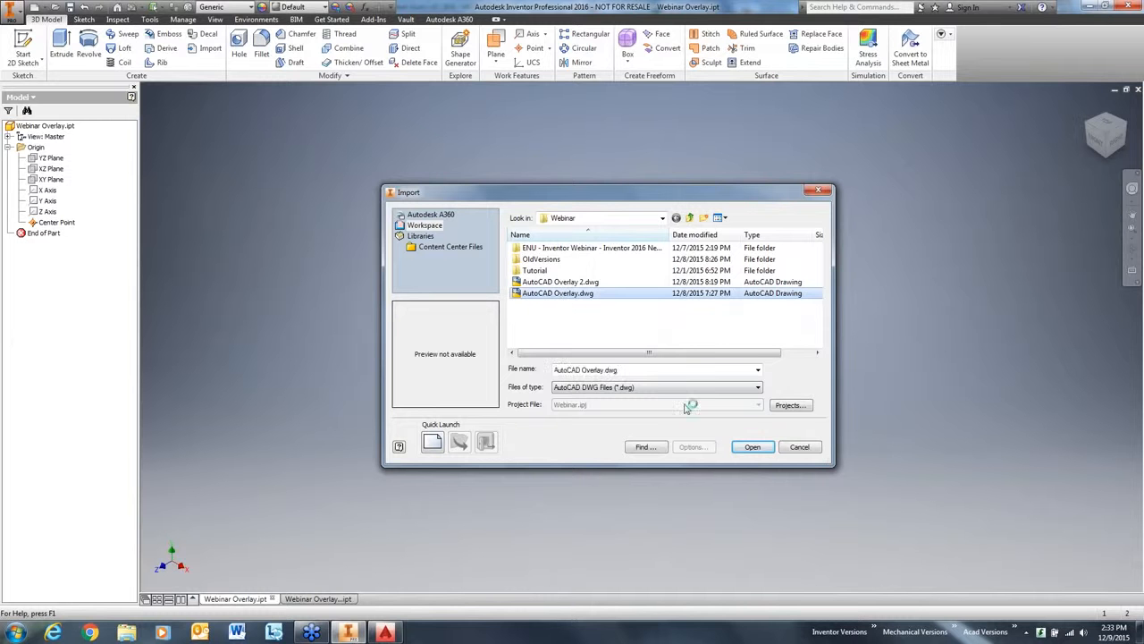
left_click(753, 447)
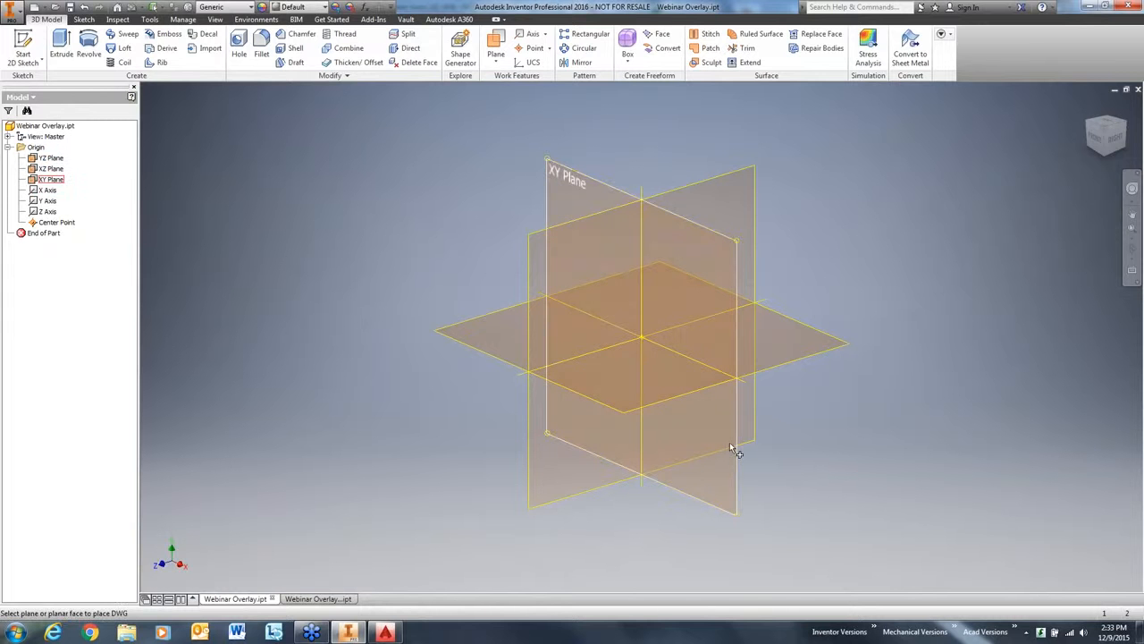
Place the imported drawing on the XY Plane at the origin's center point and acknowledge the associative underlay notice.
left_click(642, 337)
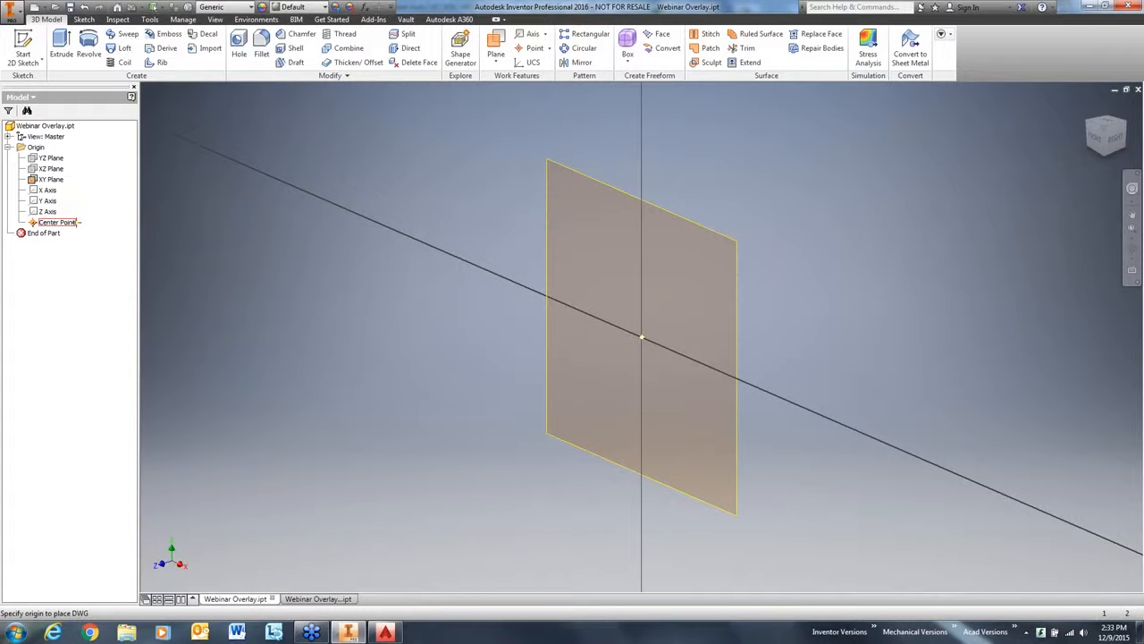
left_click(78, 221)
left_click(641, 338)
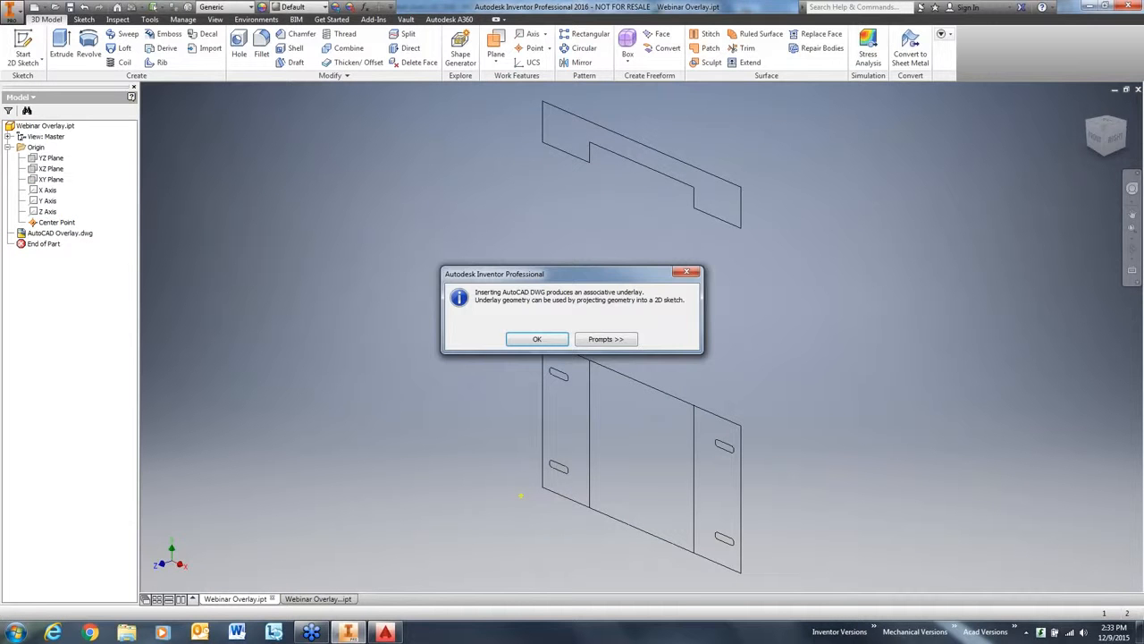
left_click_drag(612, 280, 460, 226)
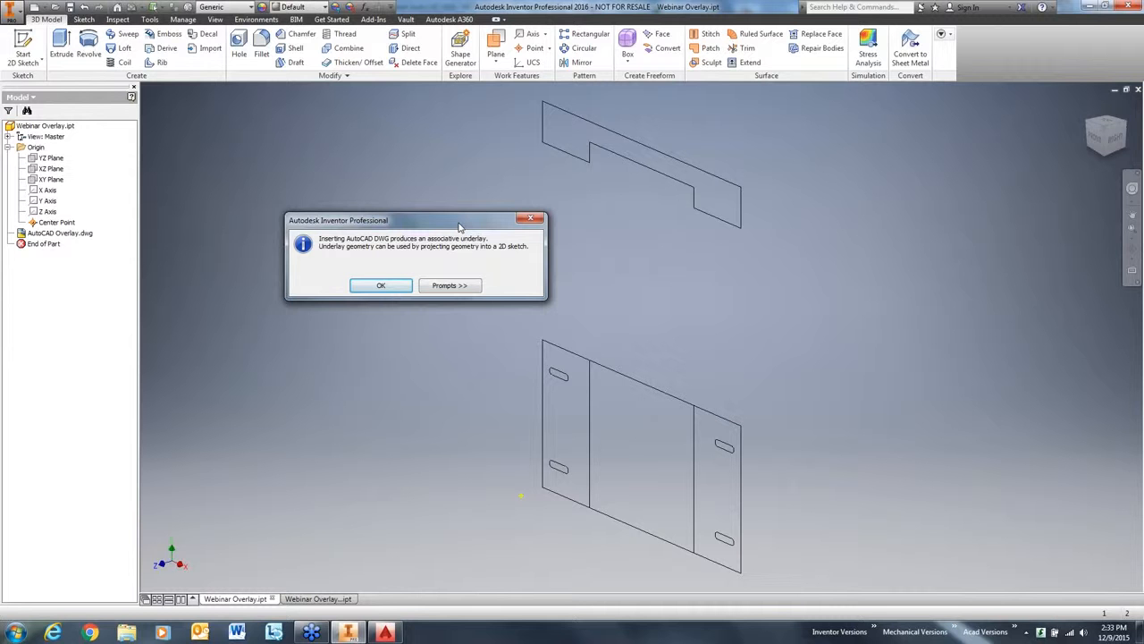
left_click(381, 286)
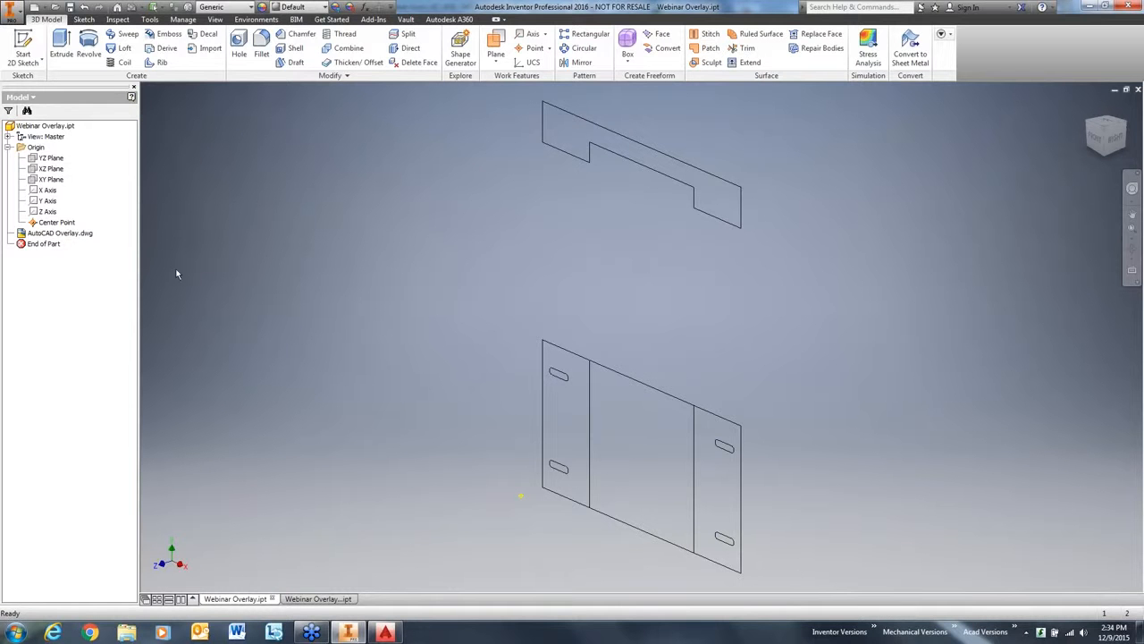
Start a new 2D sketch on the XY Plane.
left_click(56, 221)
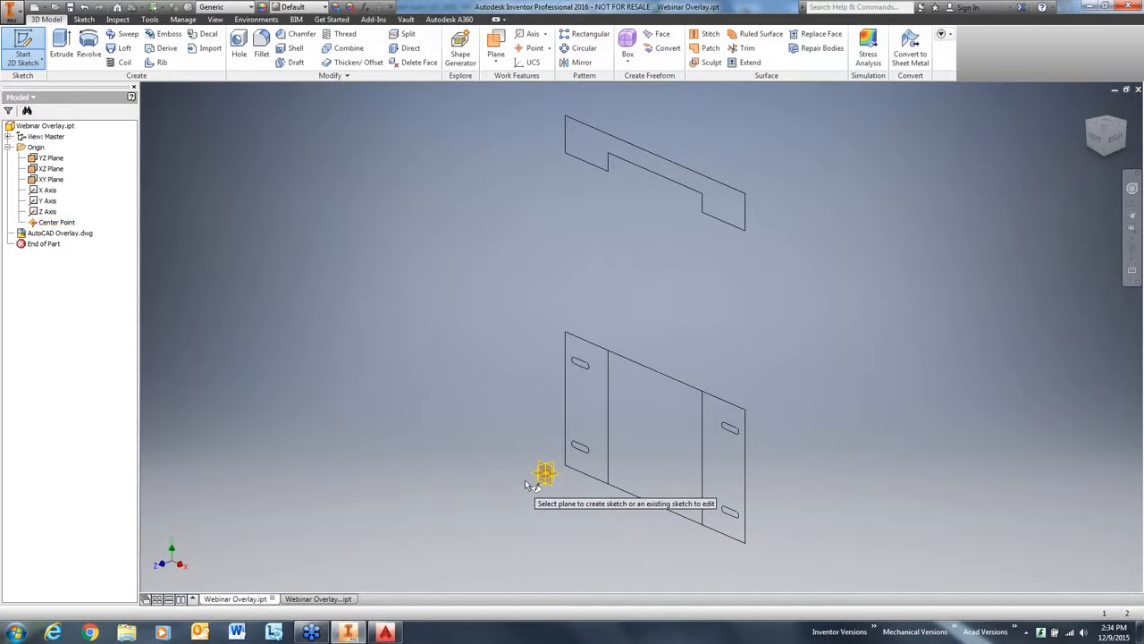
scroll(527, 480, "down", 10)
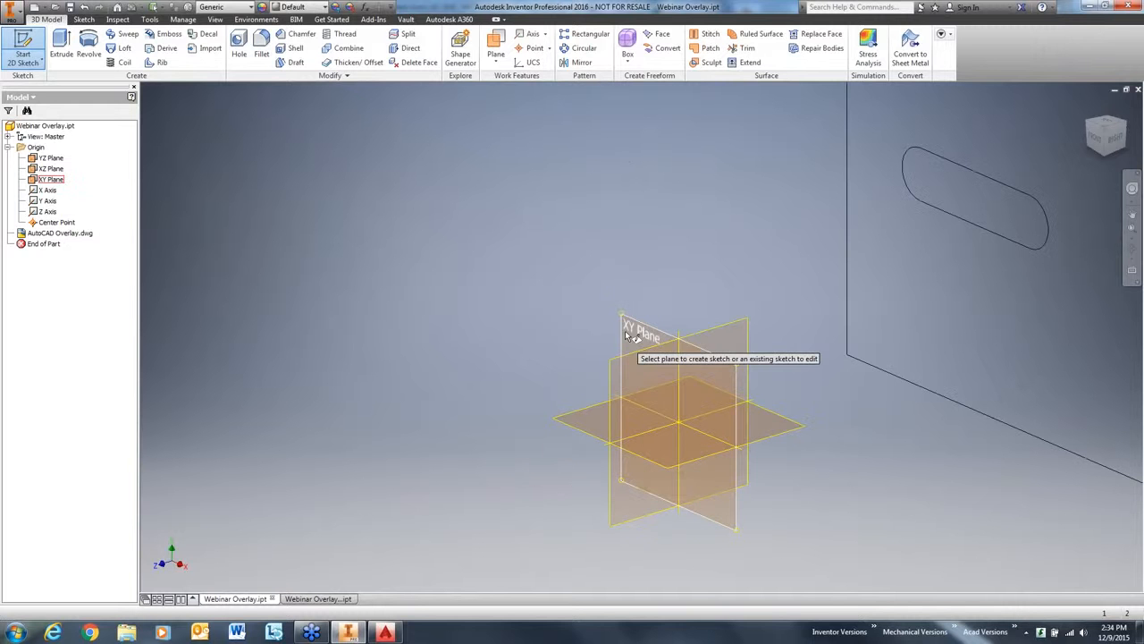
left_click(626, 335)
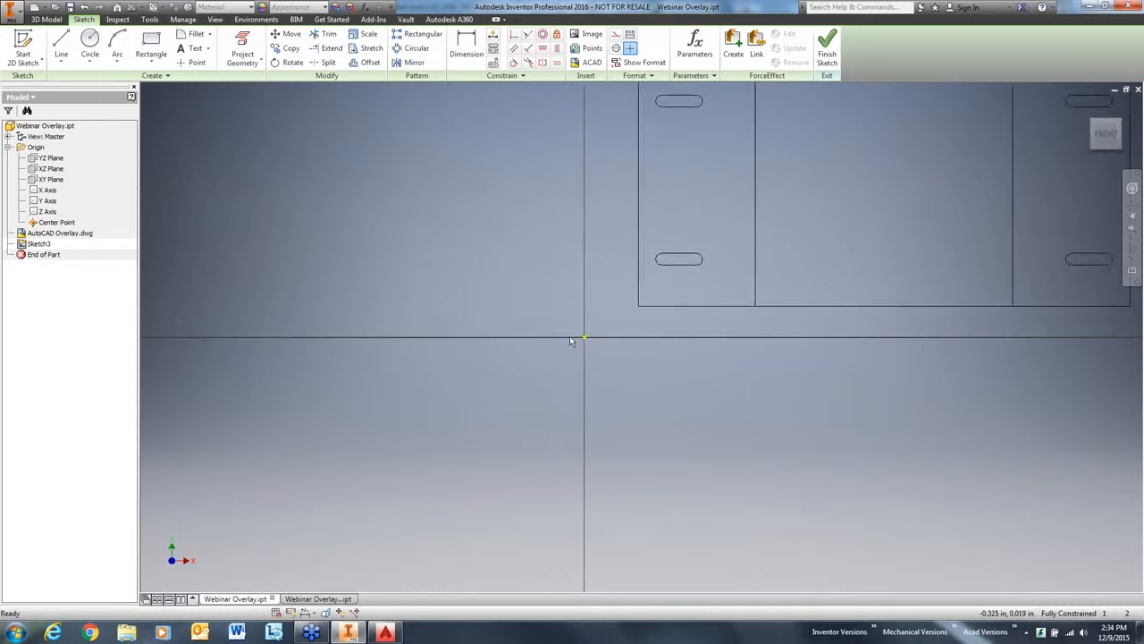
Project the DWG geometry of the entire lower view, including the four slots, into the sketch and finish the sketch.
scroll(570, 340, "up", 8)
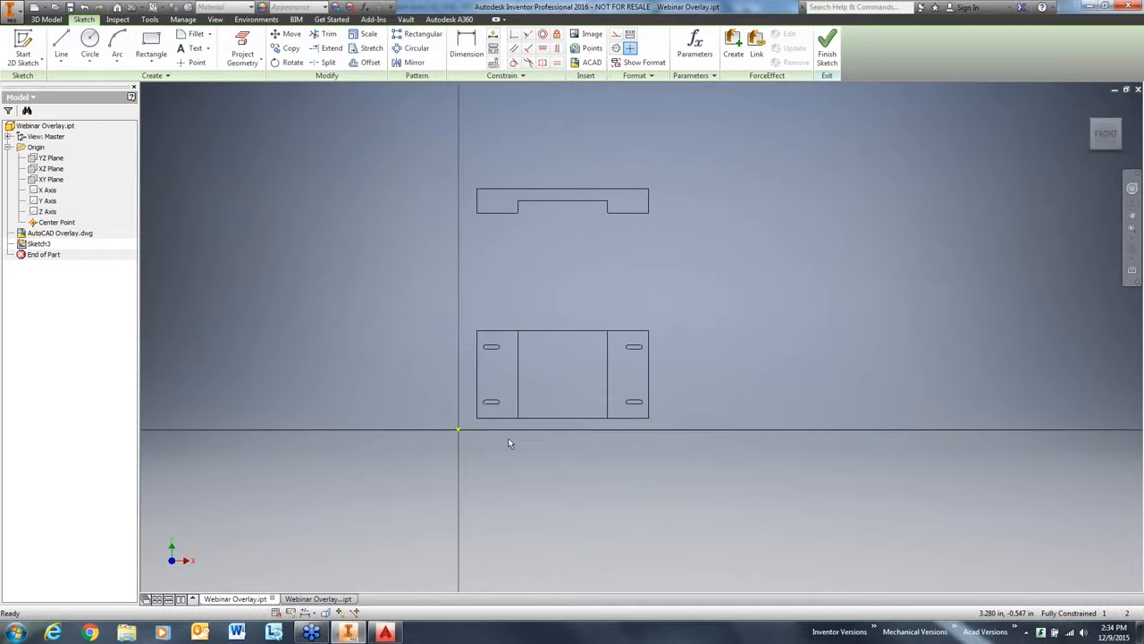
mouse_move(510, 442)
middle_mouse_down()
mouse_move(421, 447)
mouse_move(453, 462)
middle_mouse_up()
scroll(452, 462, "down", 4)
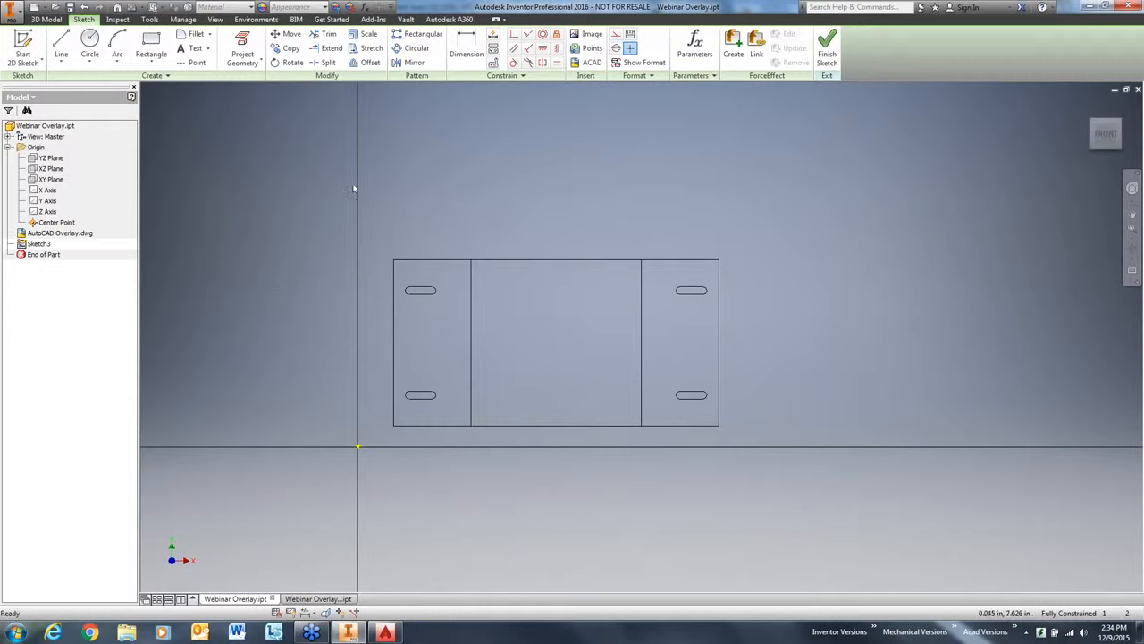
left_click(259, 62)
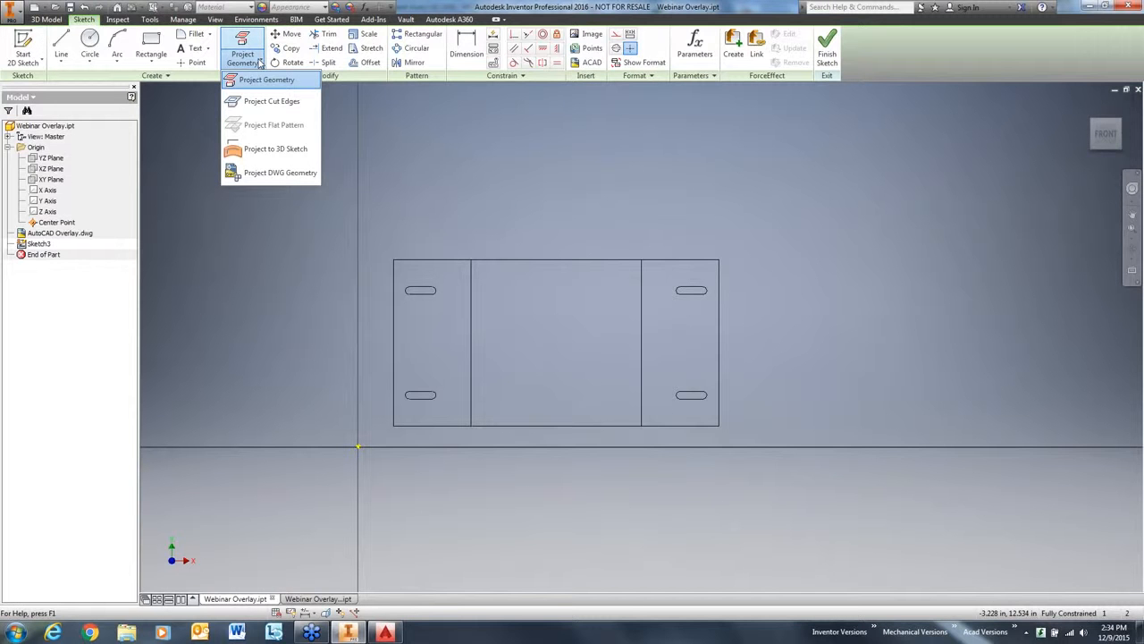
left_click(280, 174)
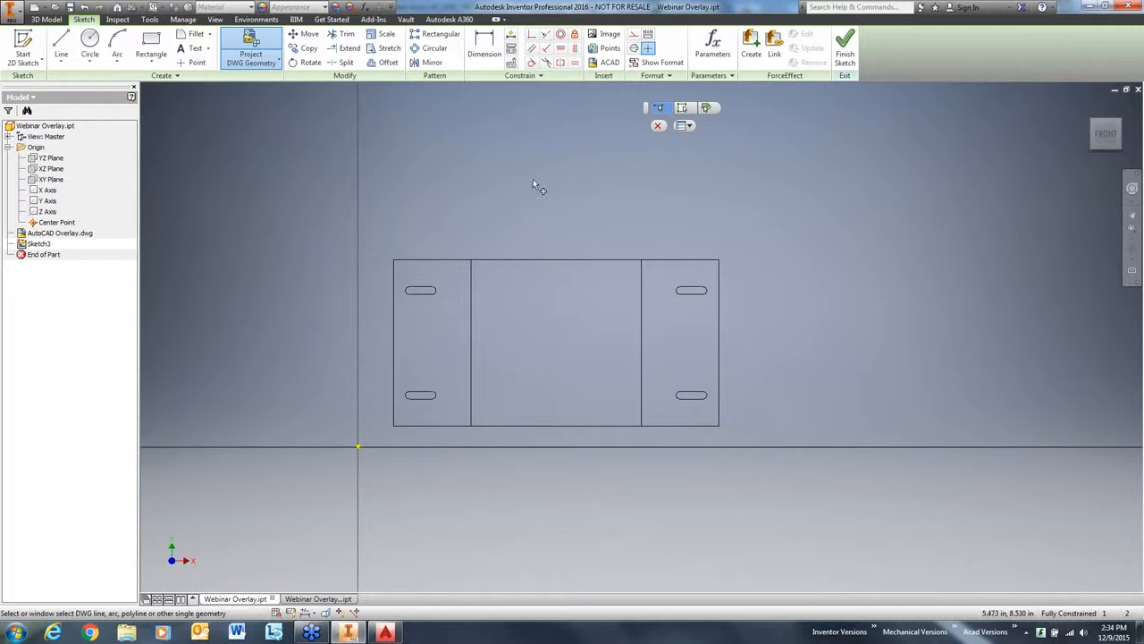
left_click(661, 111)
mouse_move(380, 242)
left_mouse_down()
mouse_move(459, 340)
mouse_move(562, 396)
mouse_move(729, 431)
left_mouse_up()
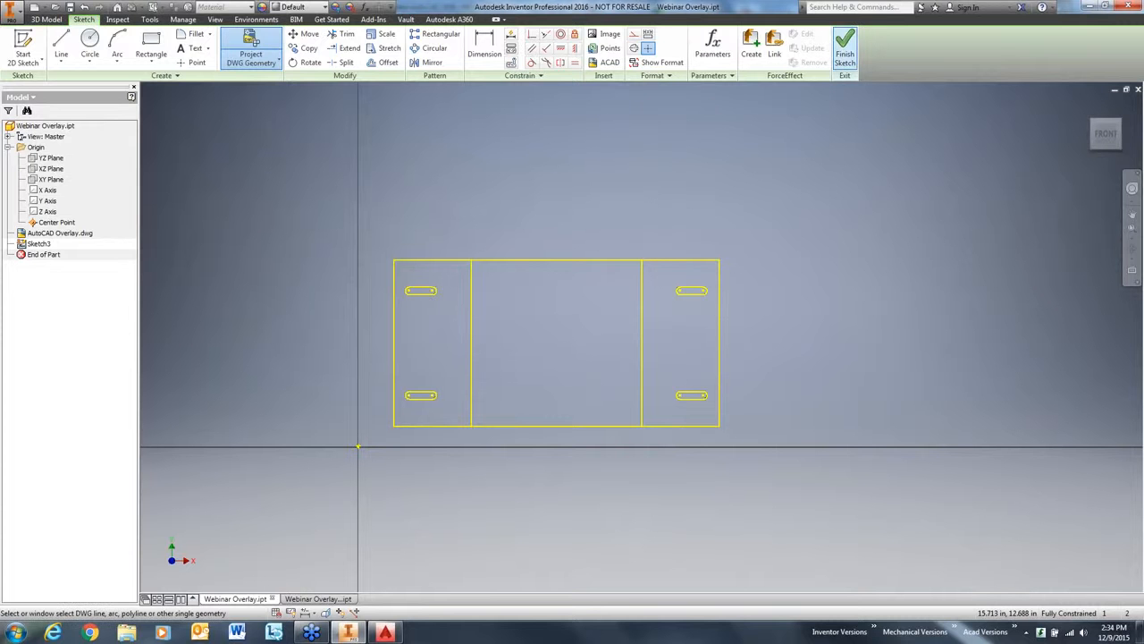
left_click(844, 44)
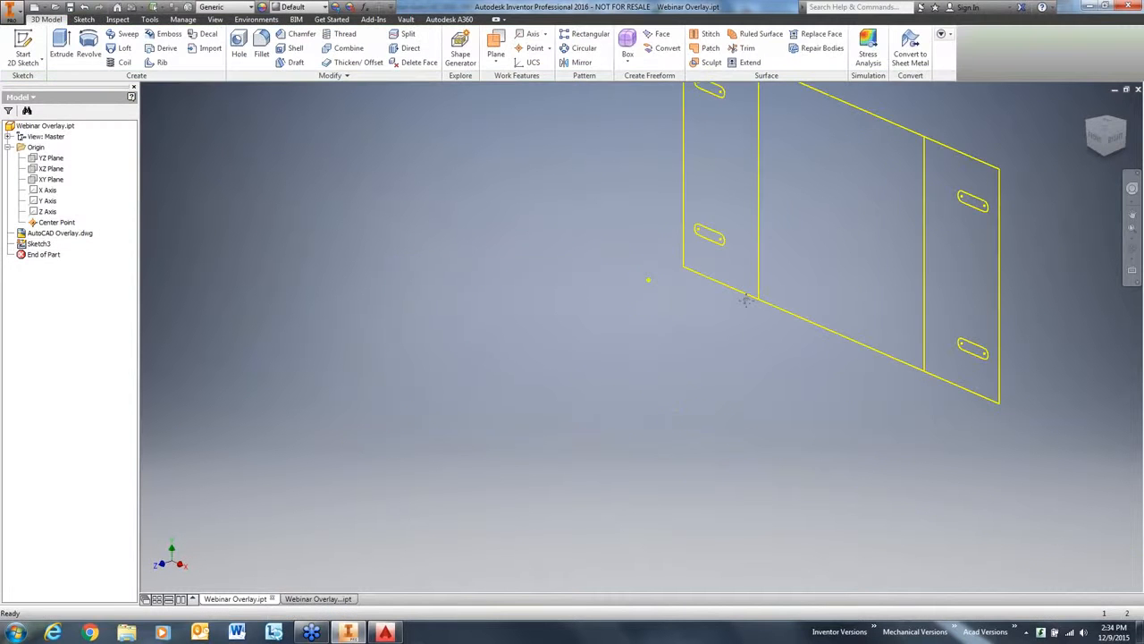
Turn off the visibility of the TOP layer in the AutoCAD Overlay.dwg underlay.
middle_click_drag(745, 300, 490, 381)
scroll(563, 359, "up", 5)
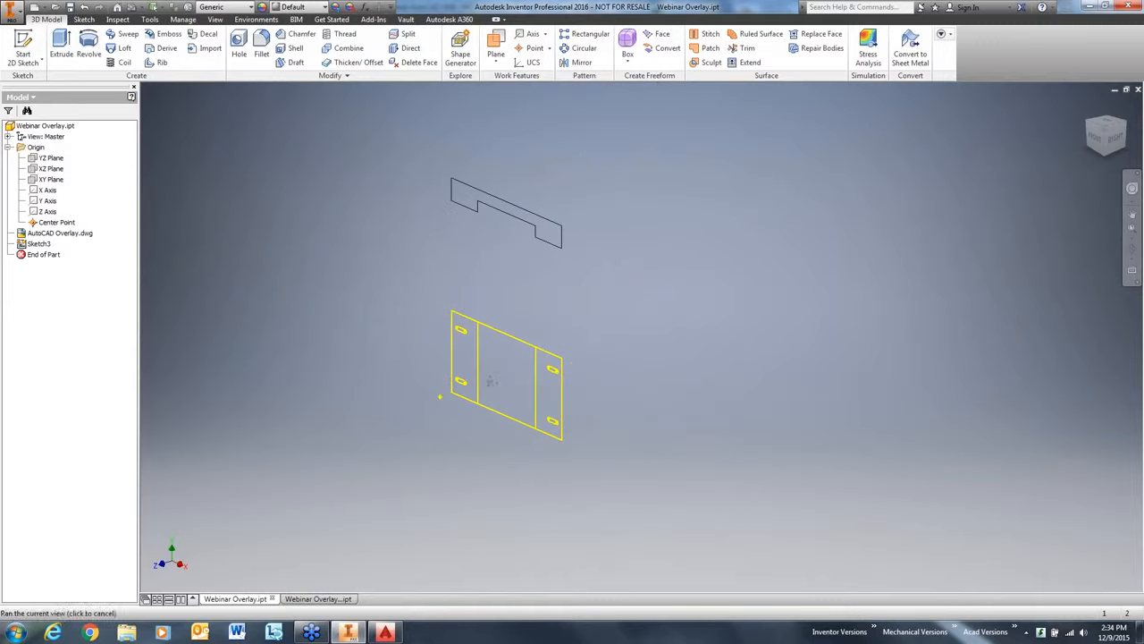
right_click(78, 236)
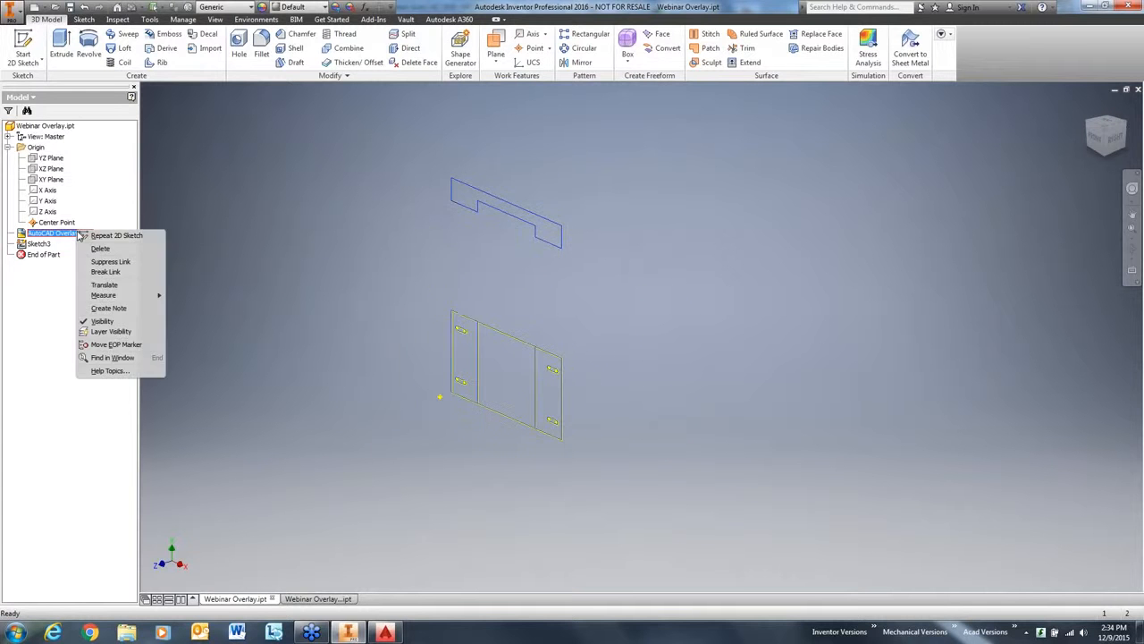
left_click(111, 332)
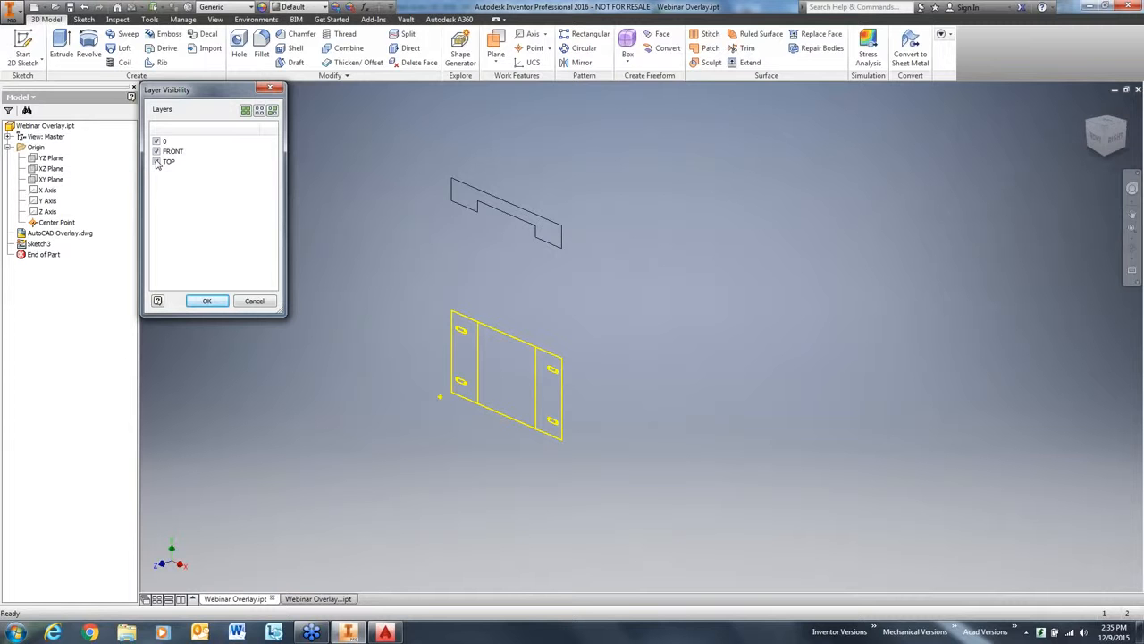
left_click(156, 162)
left_click(207, 300)
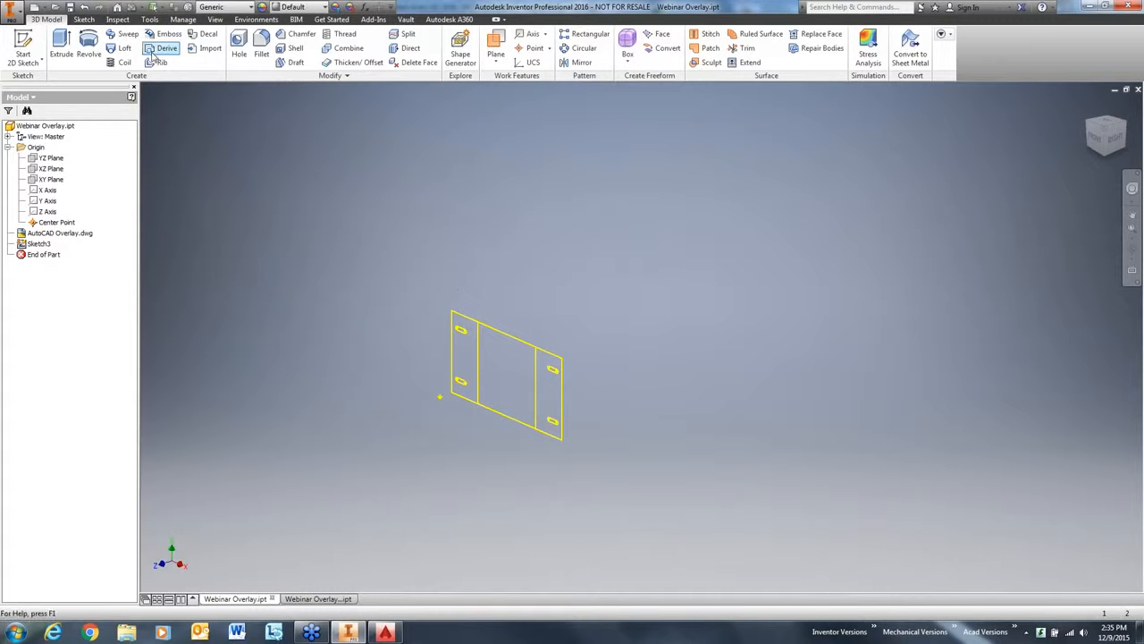
Extrude the three rectangular regions of the projected plate profile 1 in, leaving the four slots open.
left_click(62, 40)
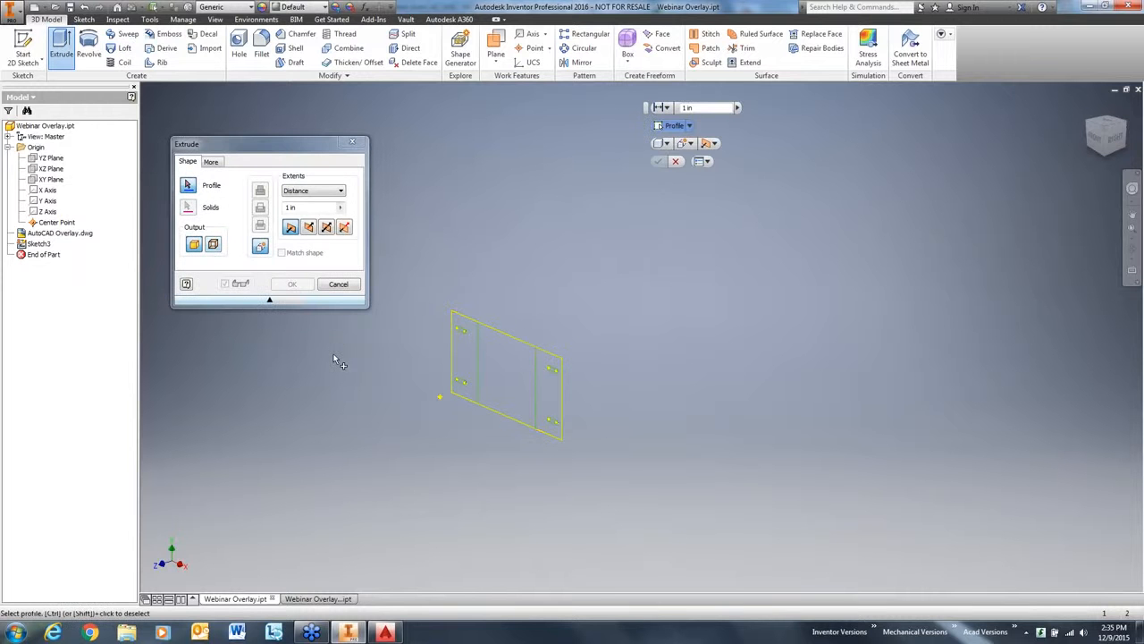
left_click(468, 360)
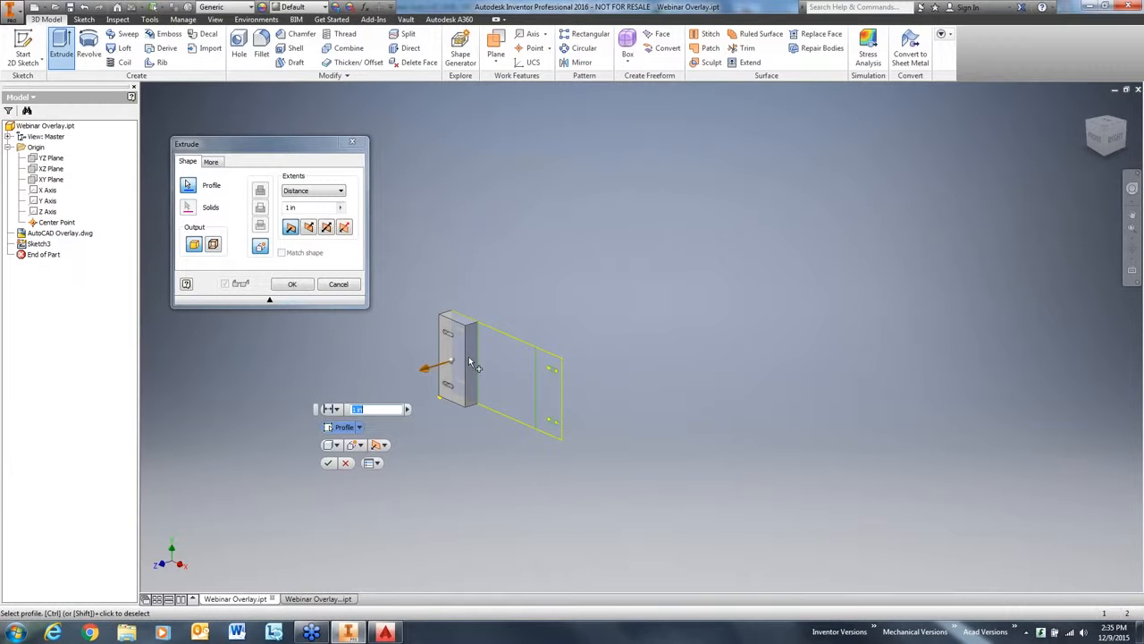
left_click(556, 390)
left_click(498, 393)
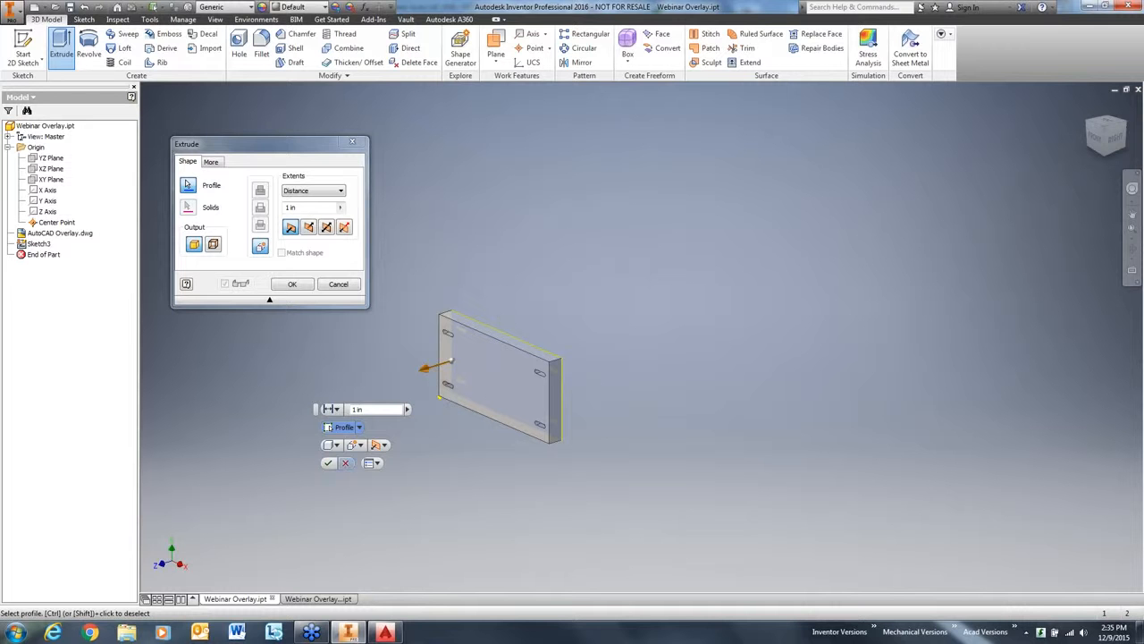
left_click(329, 464)
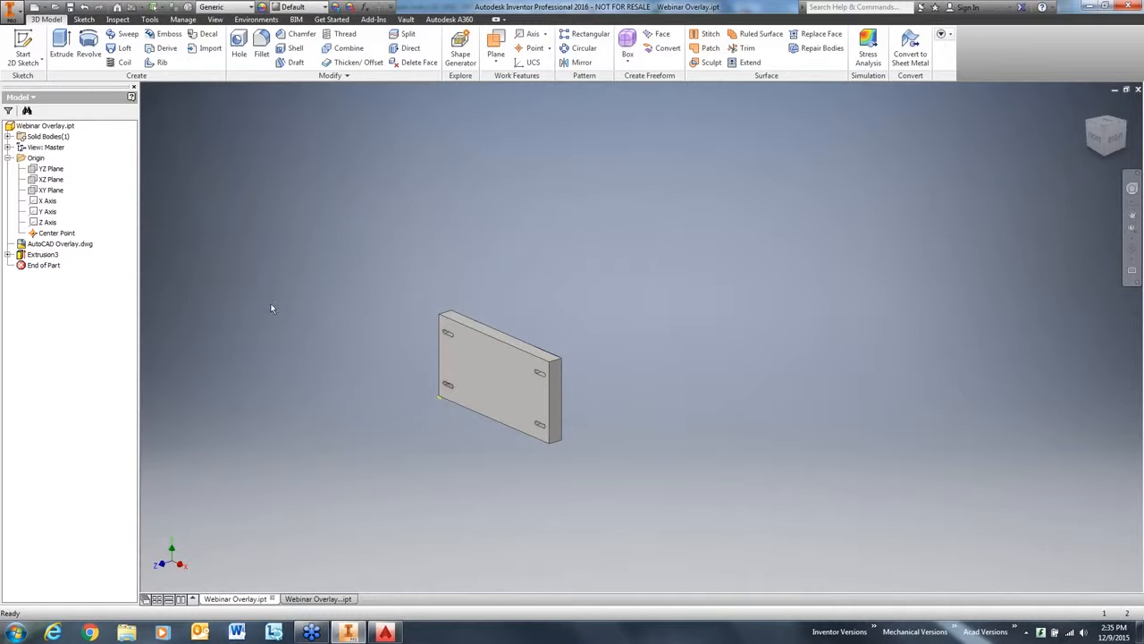
Switch to AutoCAD, set the plate's overall width constraint d1 to 12, and clear the selection.
left_click(386, 631)
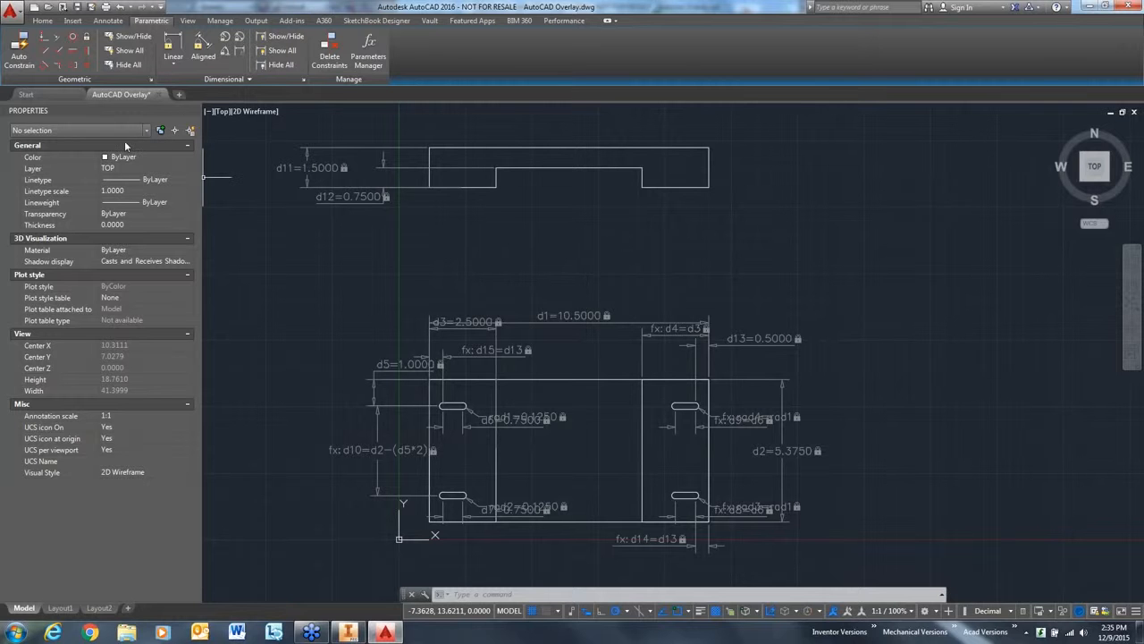
left_click(590, 315)
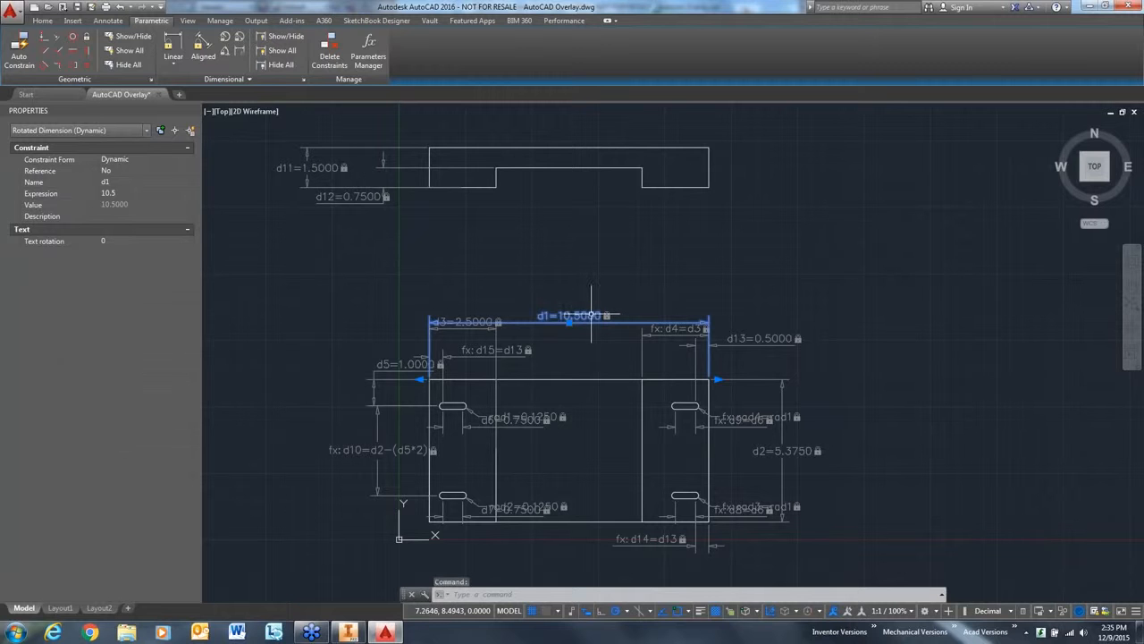
left_click(122, 196)
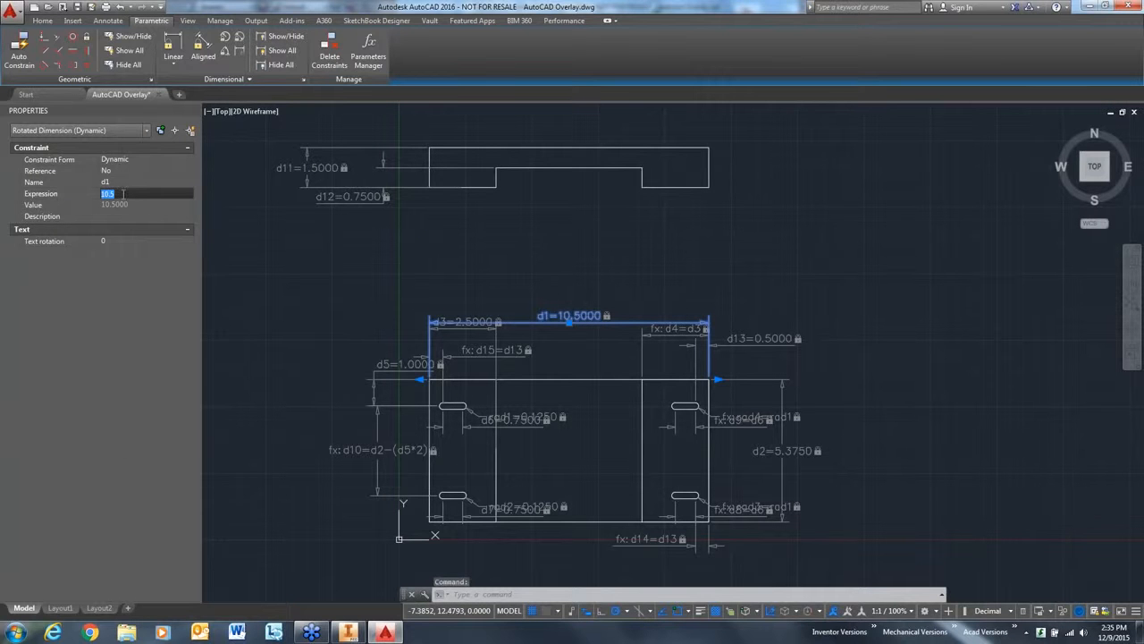
type("12")
key("Return")
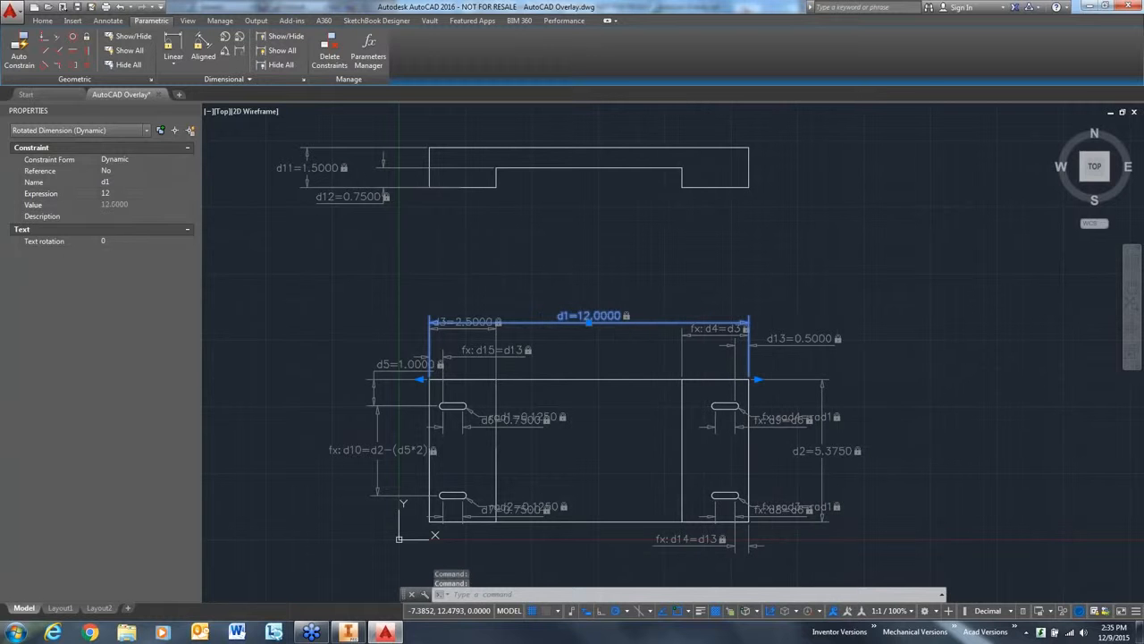
left_click(258, 217)
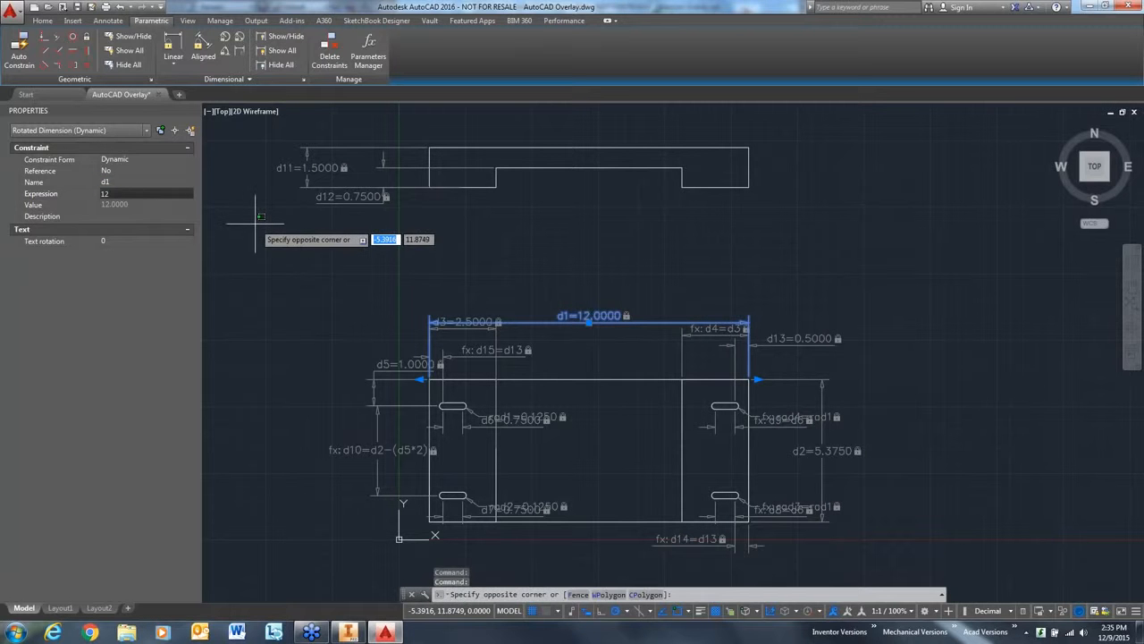
key("Escape")
key("Escape")
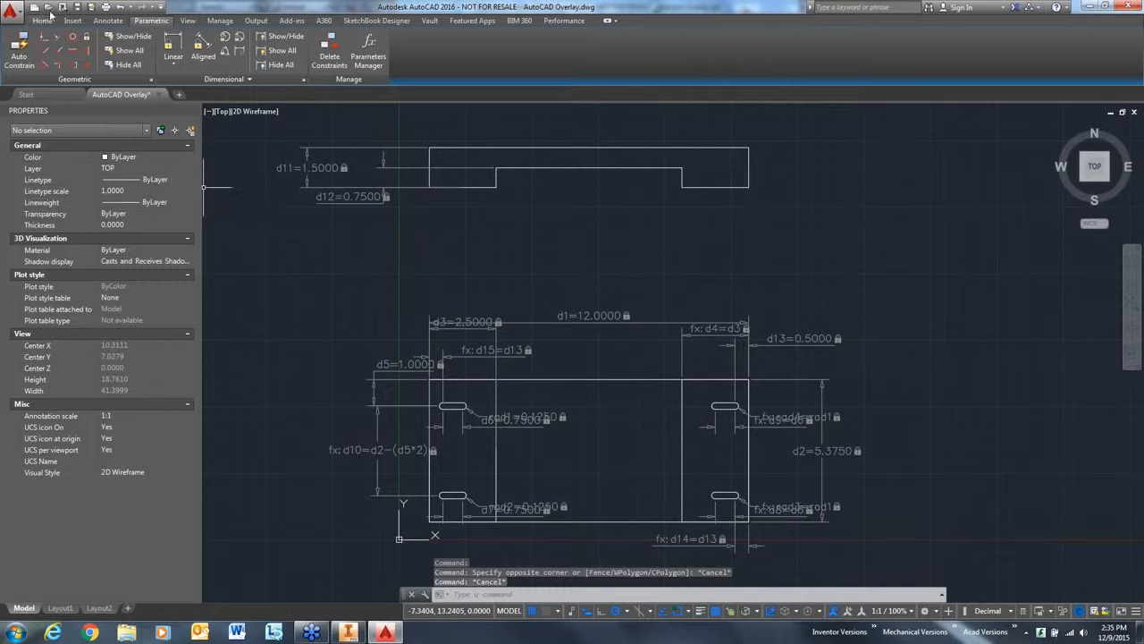
Save the modified AutoCAD Overlay drawing and switch back to the Inventor part.
left_click(77, 7)
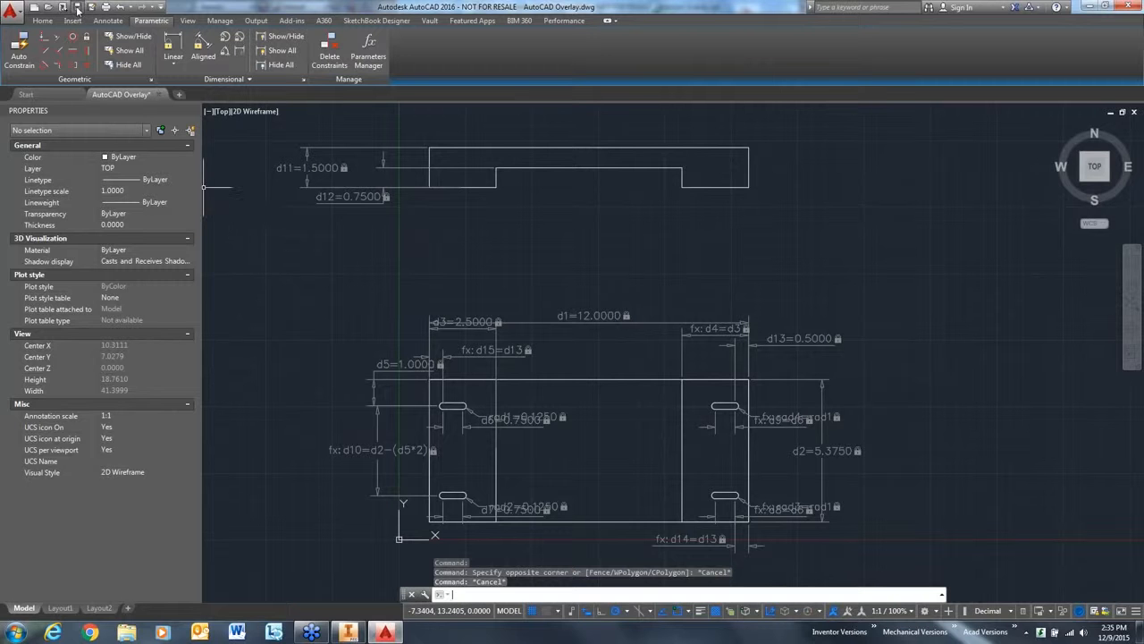
left_click(349, 632)
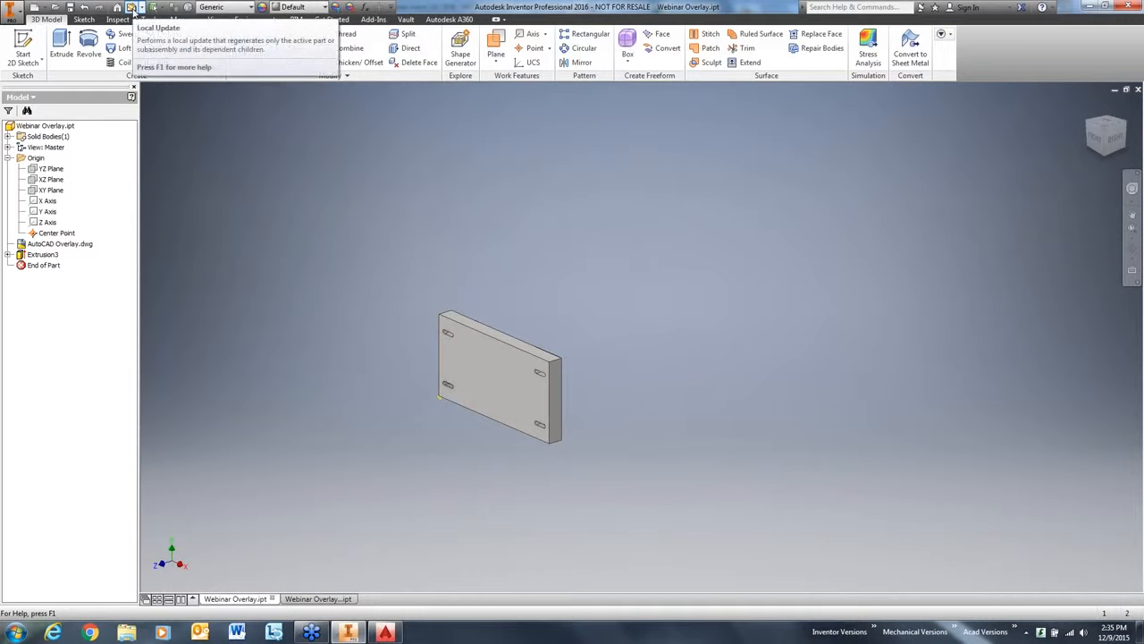
Update the Webinar Overlay part to the changed drawing and switch to the Webinar Overlay 2 Views part.
left_click(131, 7)
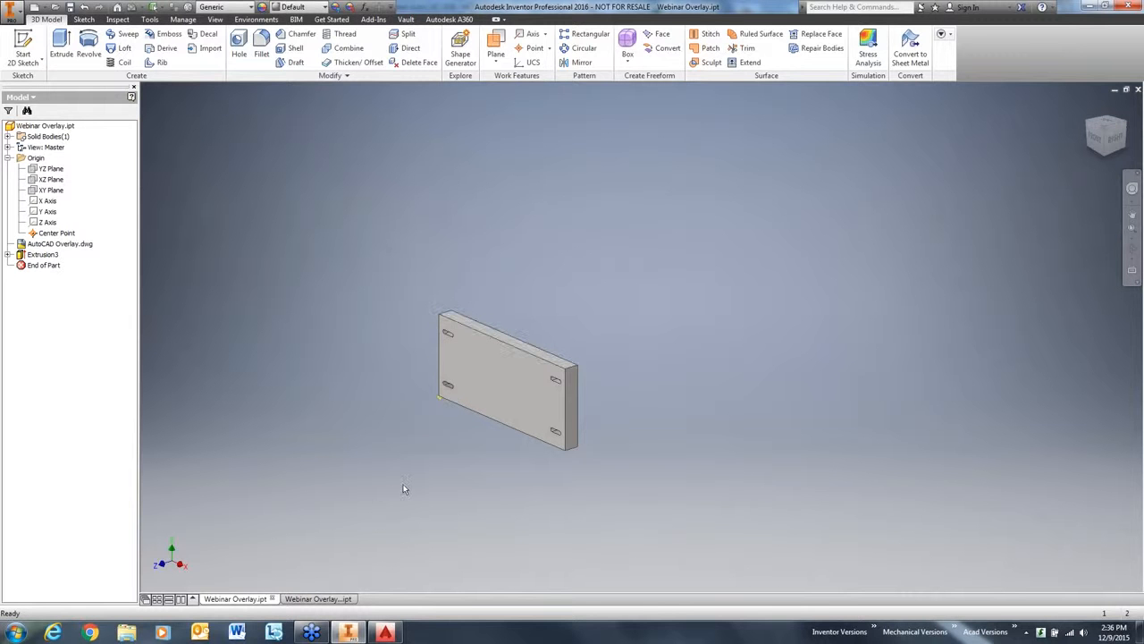
left_click(330, 602)
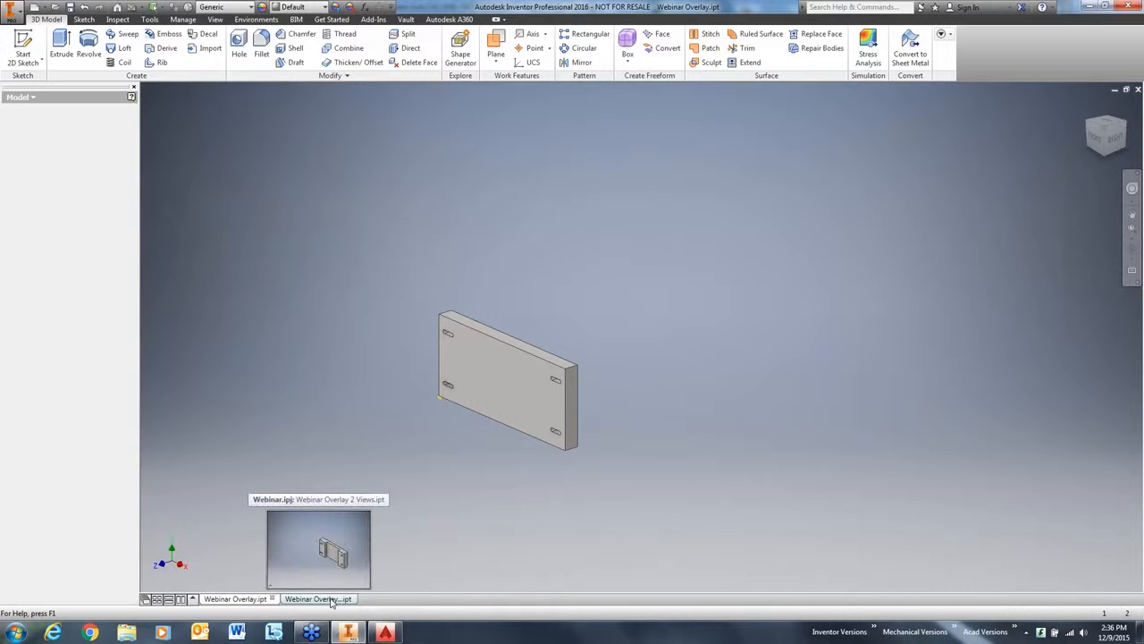
middle_click_drag(537, 521, 285, 419)
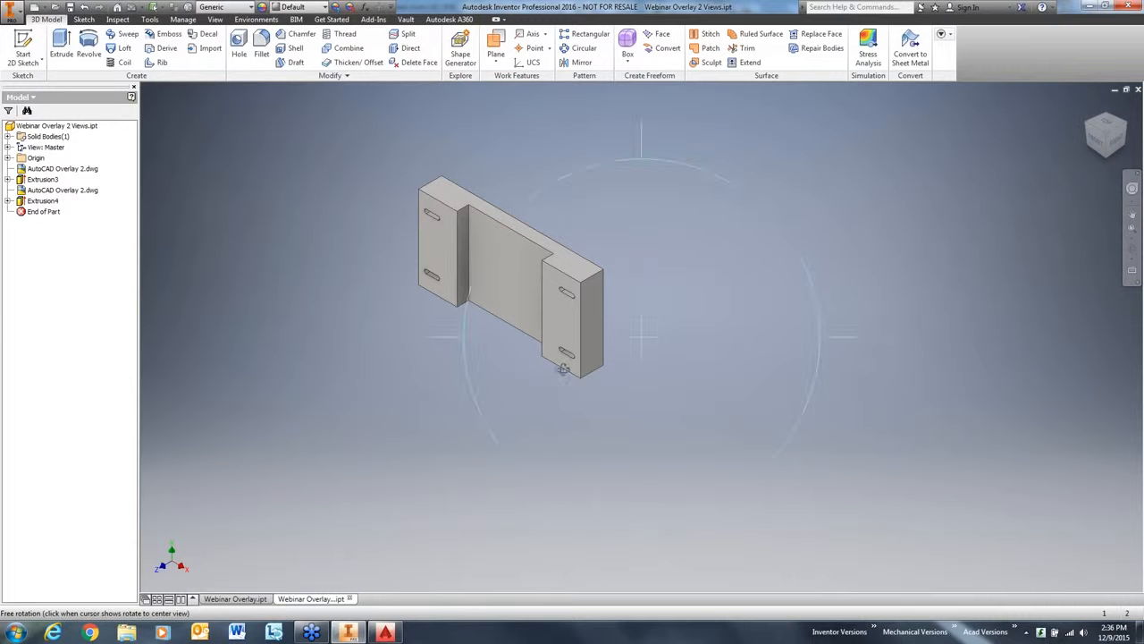
middle_click_drag(559, 340, 527, 205, "shift")
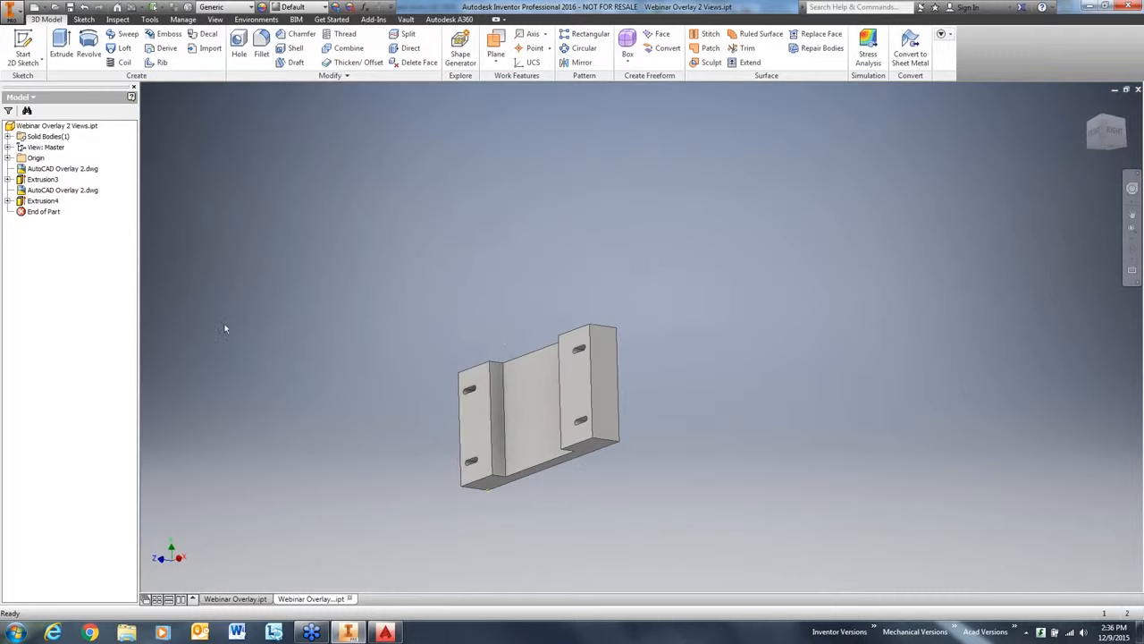
Turn on the visibility of the FRONT and TOP layers in the AutoCAD Overlay 2.dwg underlay.
right_click(73, 169)
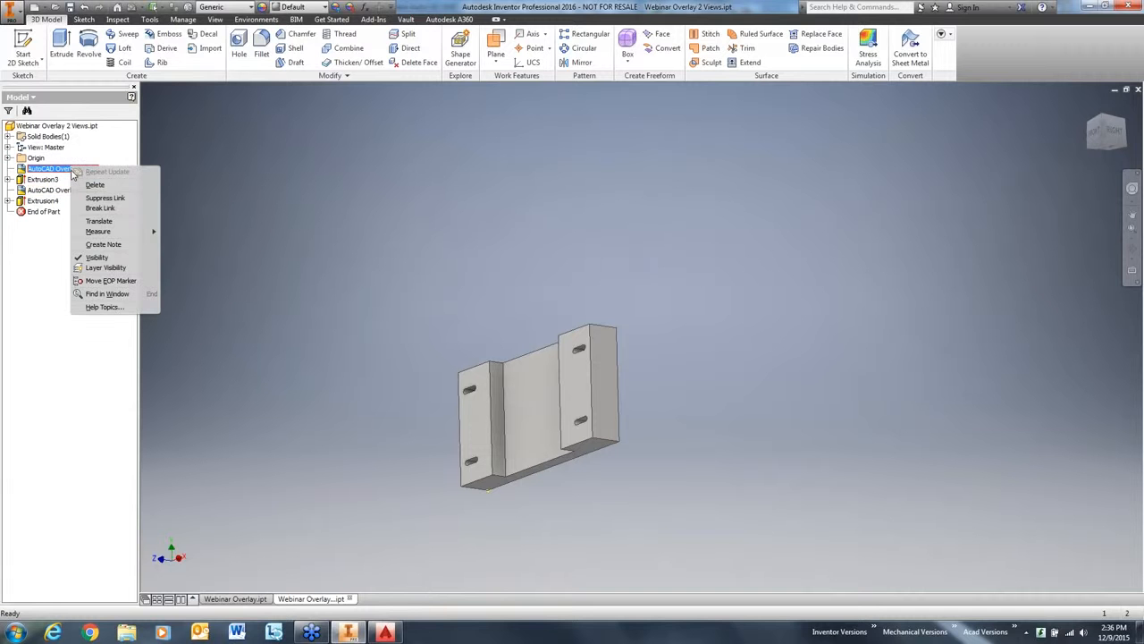
left_click(94, 268)
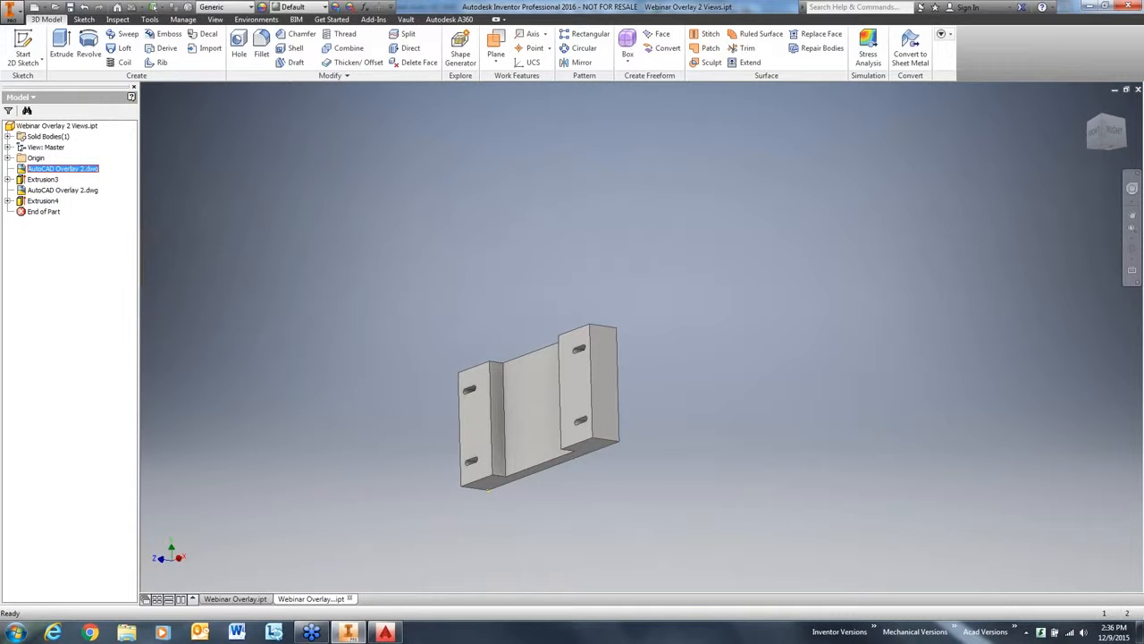
left_click(157, 163)
left_click(158, 163)
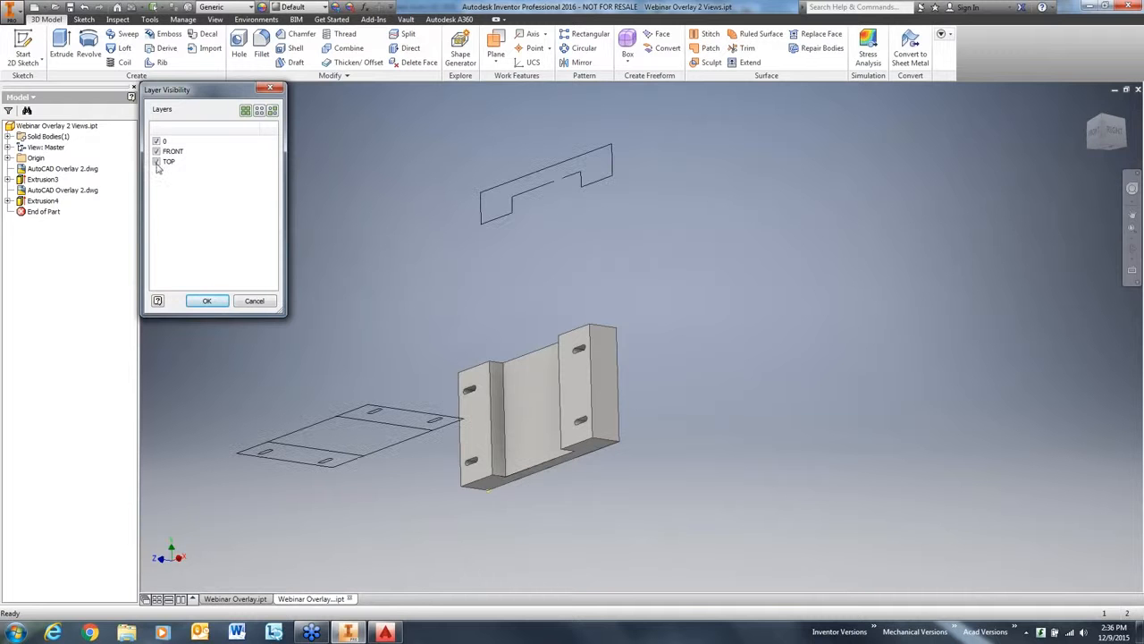
left_click(206, 299)
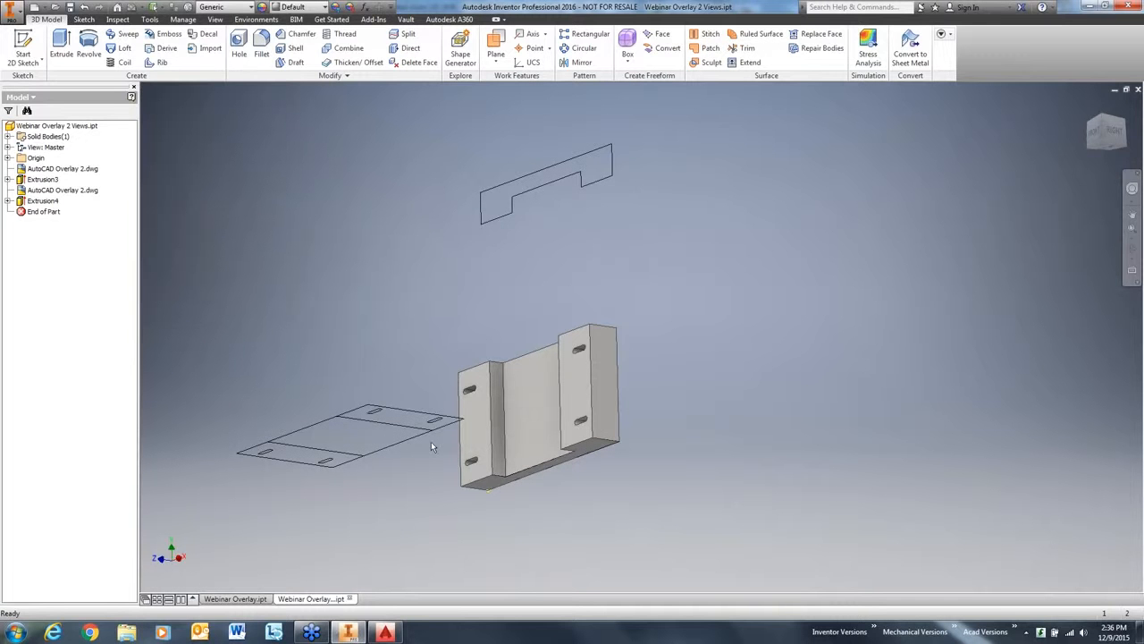
Examine from several angles how the front-view and top-view underlay profiles are placed relative to the solid part.
key("F4")
left_click_drag(511, 370, 447, 286)
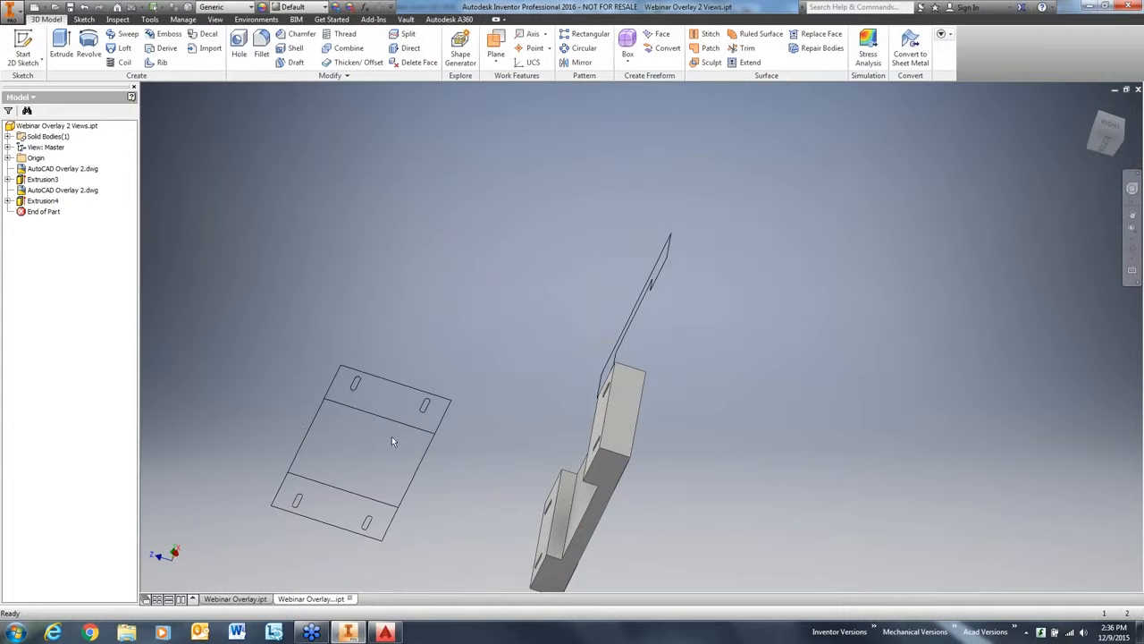
key("F4")
mouse_move(553, 404)
left_mouse_down()
mouse_move(490, 378)
mouse_move(809, 377)
left_mouse_up()
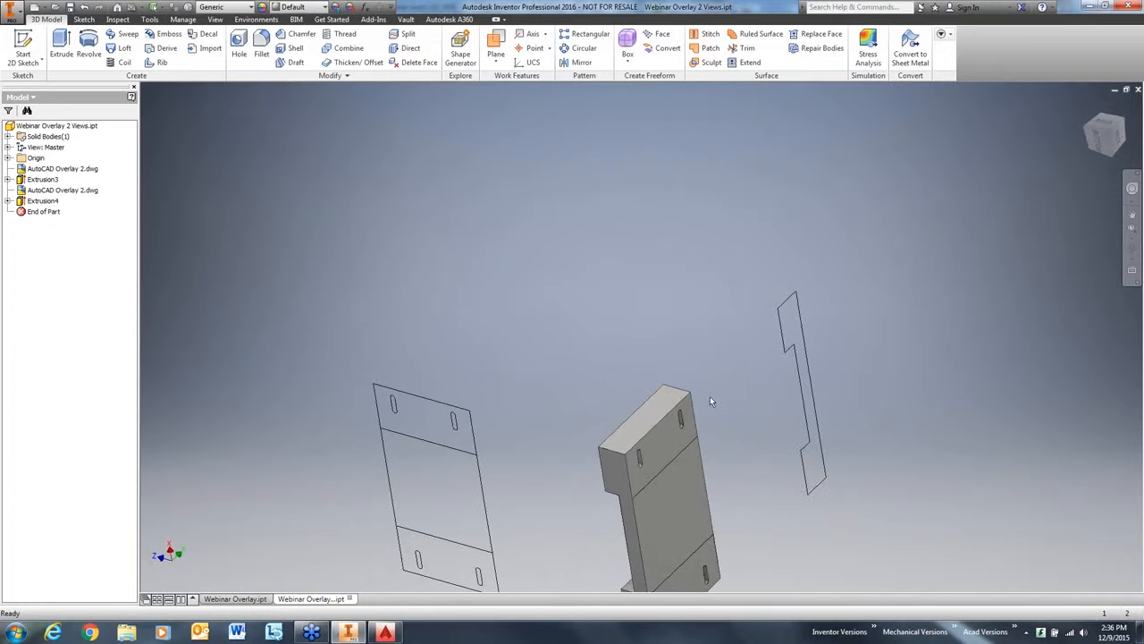
key("F4")
left_click_drag(666, 408, 600, 297)
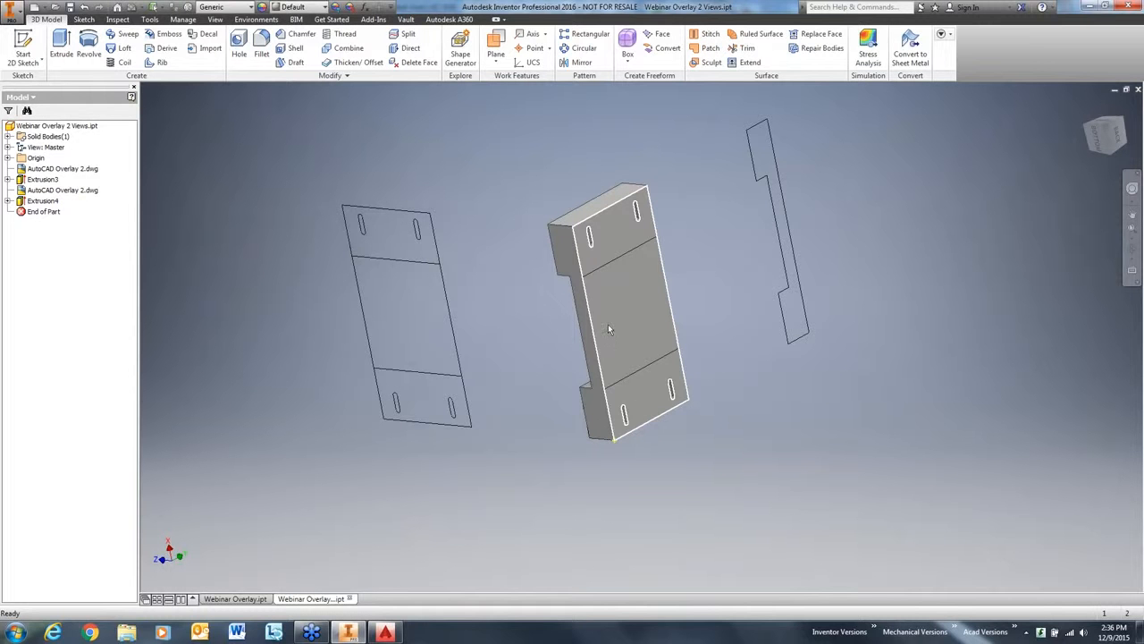
key("F4")
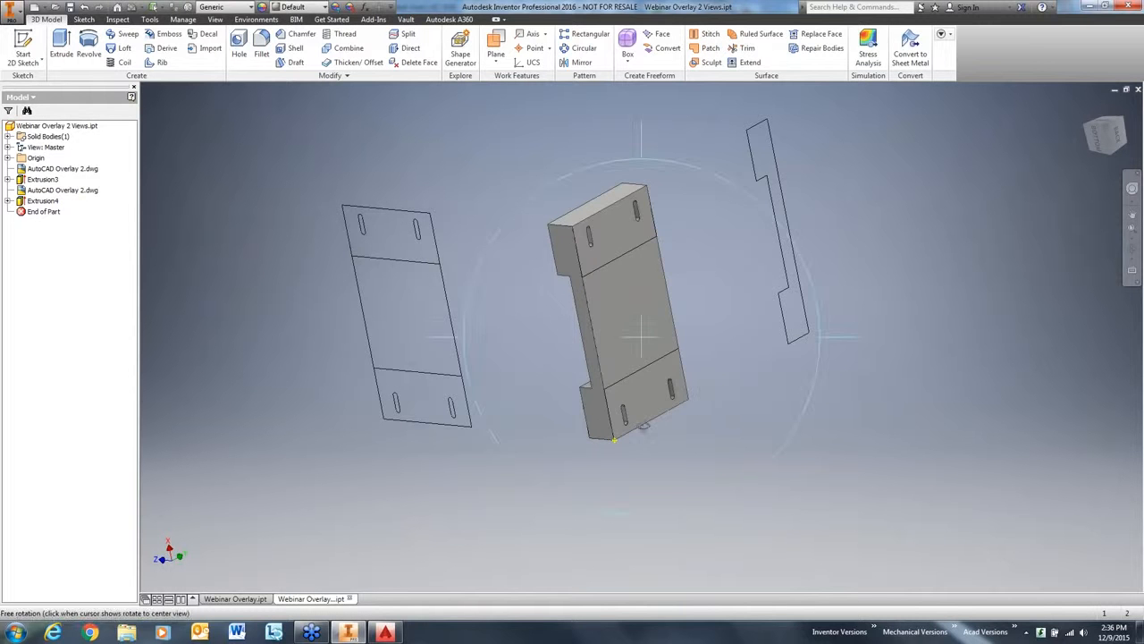
mouse_move(645, 431)
left_mouse_down()
mouse_move(768, 556)
mouse_move(646, 454)
left_mouse_up()
middle_click_drag(646, 453, 654, 503)
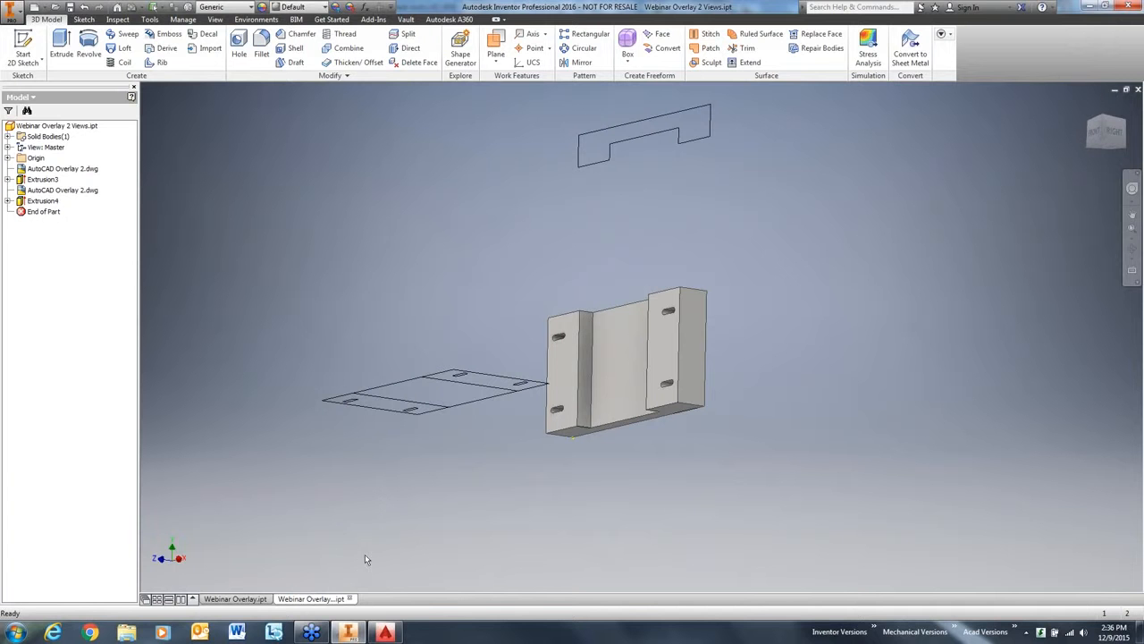
Switch to AutoCAD, open AutoCAD Overlay 2.dwg and show all of its dimensional constraints.
left_click(384, 632)
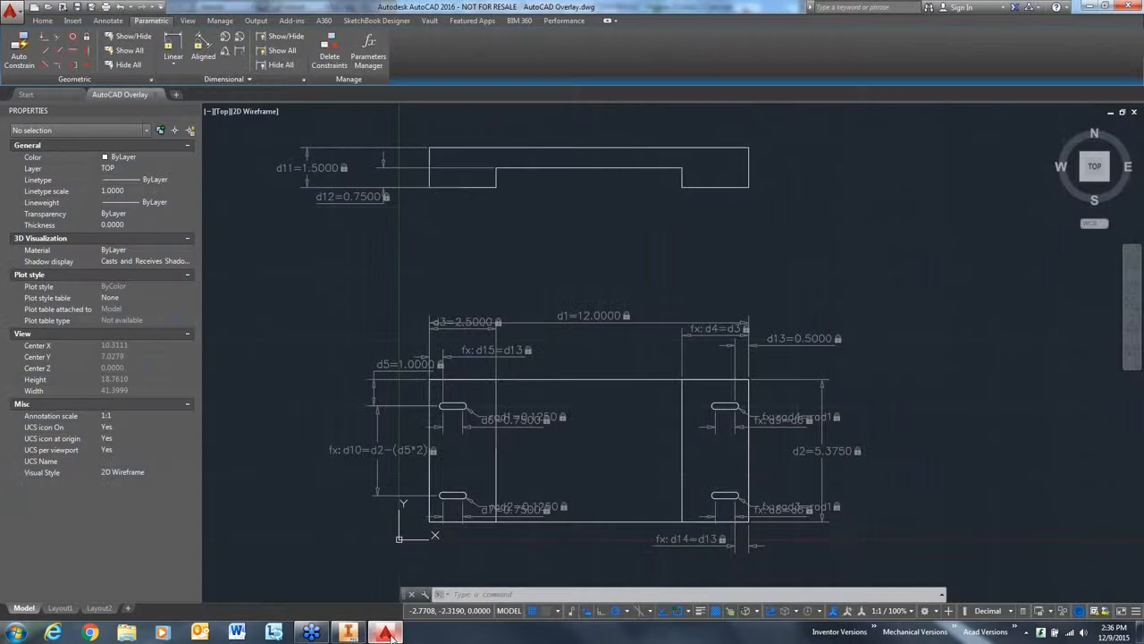
left_click(61, 8)
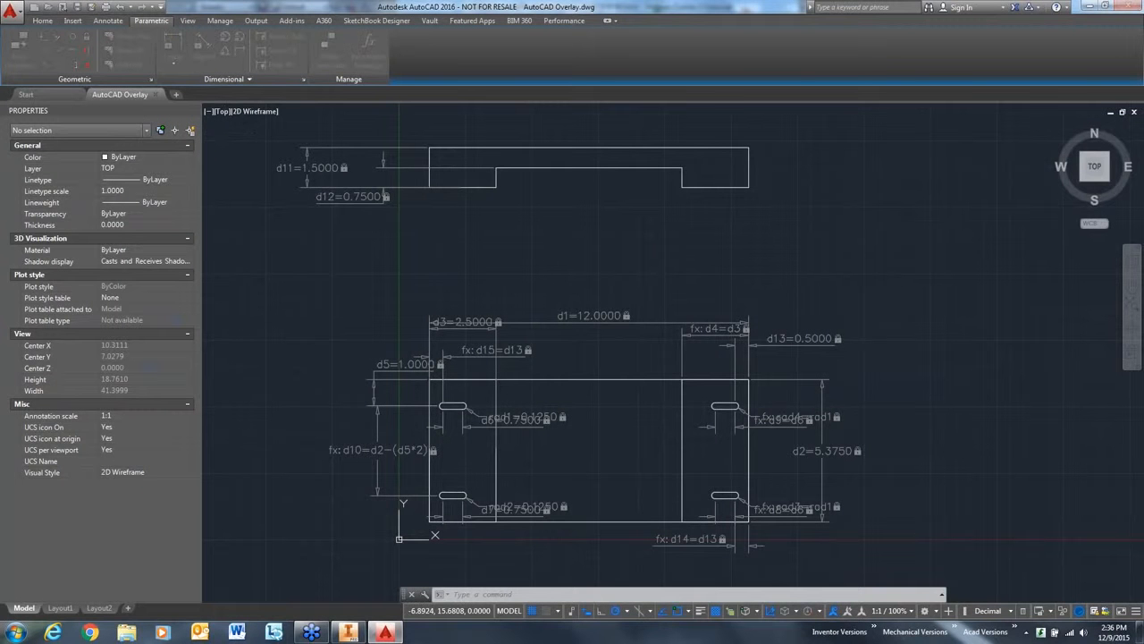
left_click(438, 242)
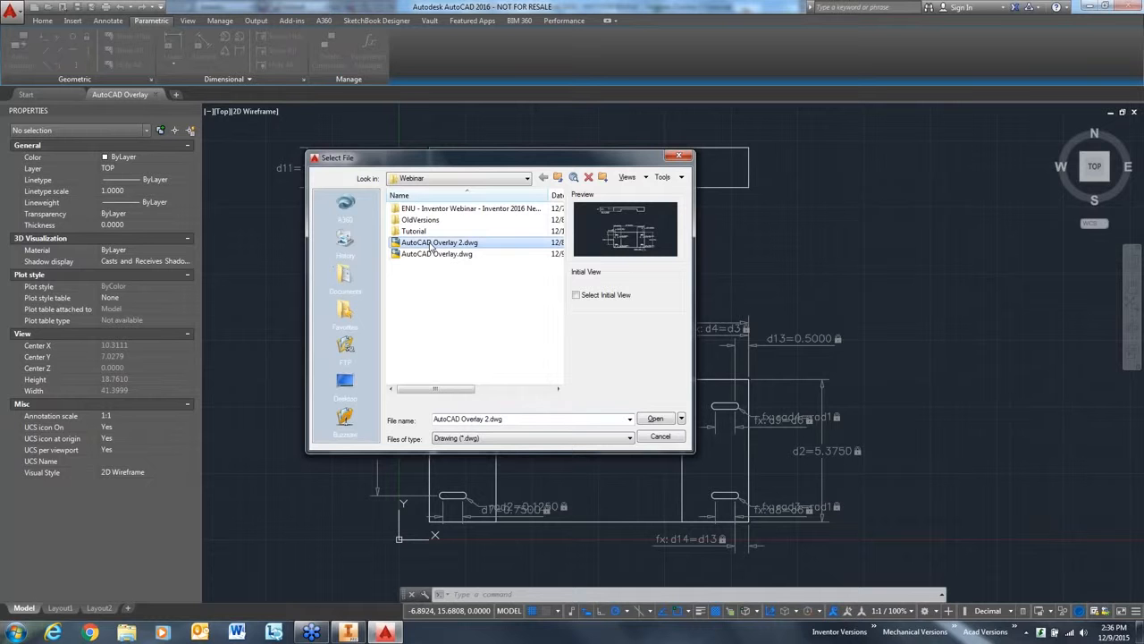
left_click(652, 419)
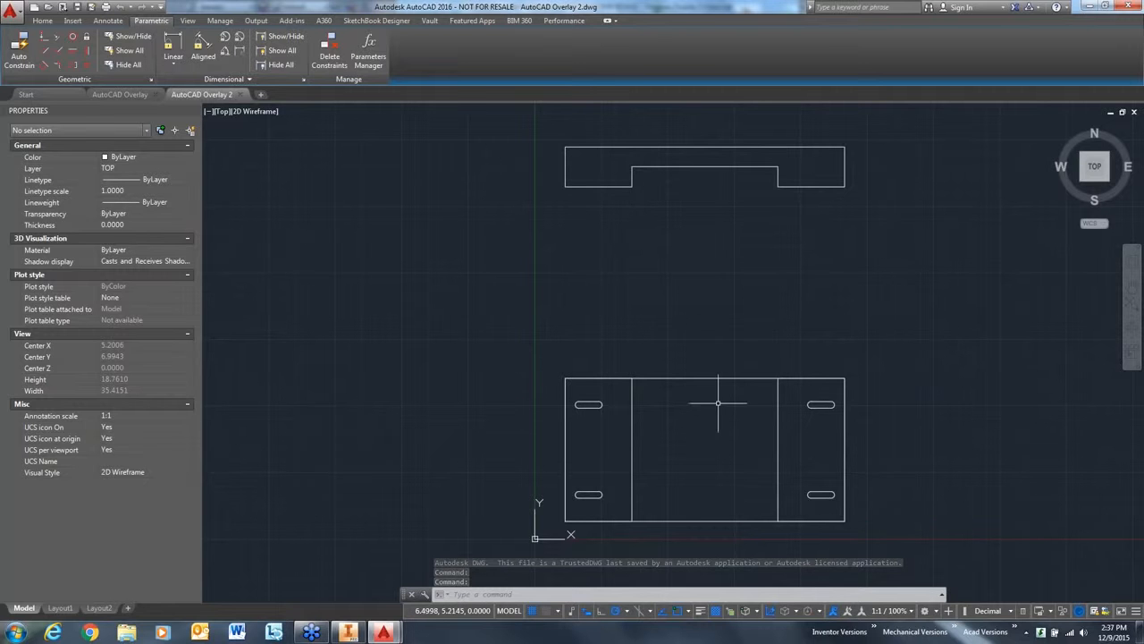
left_click(277, 51)
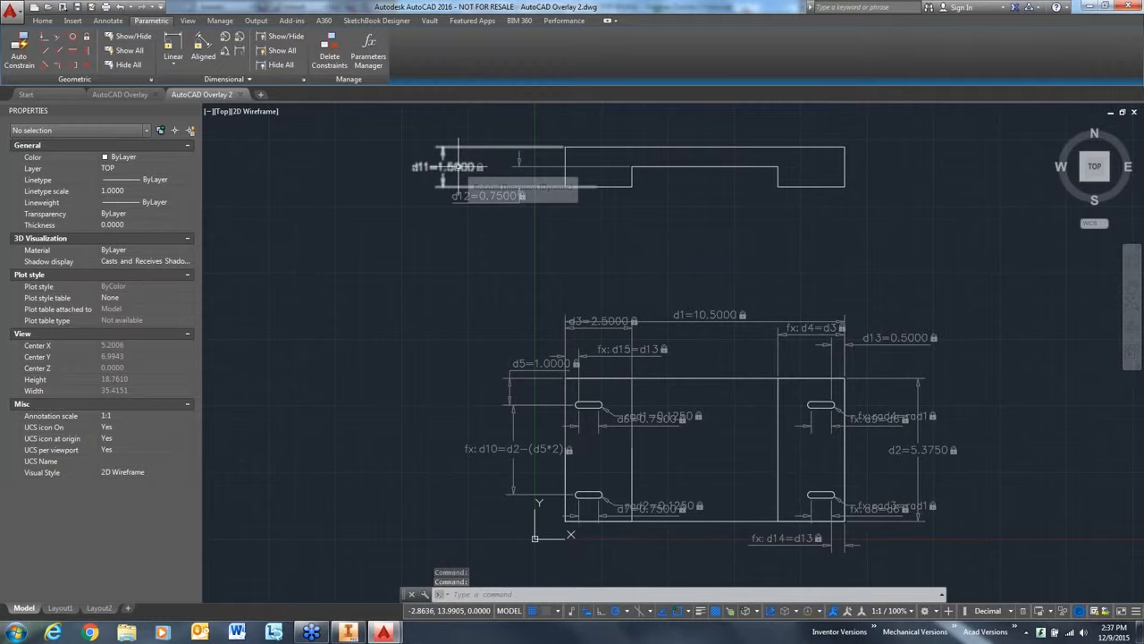
Set the front view's overall height constraint d11 to 4 and clear the selection.
left_click(455, 172)
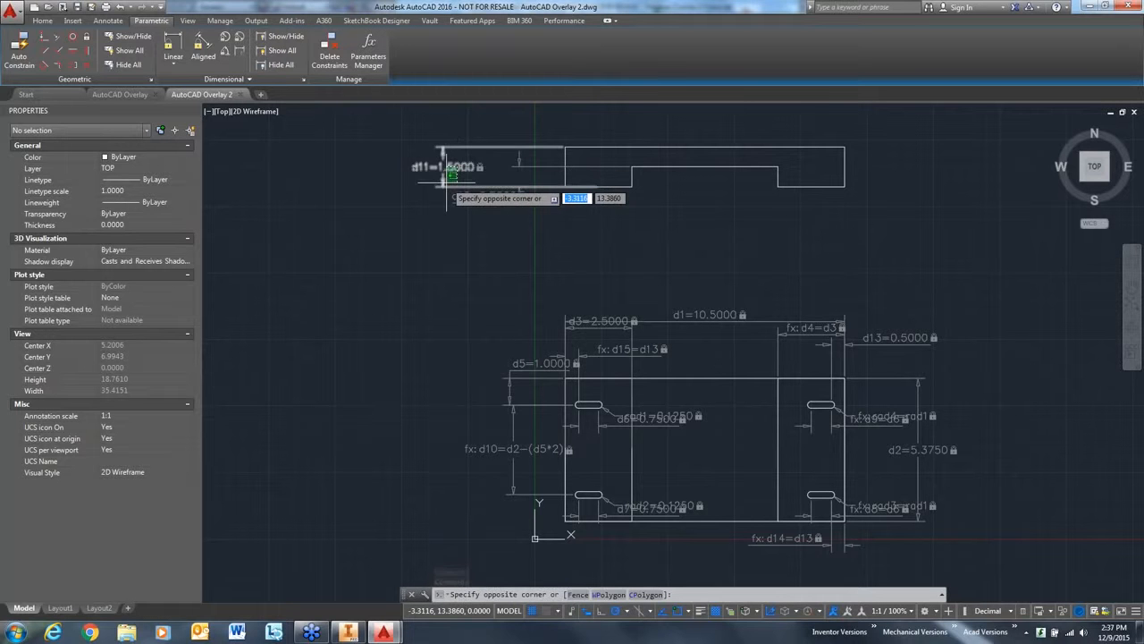
key("Escape")
left_click(446, 167)
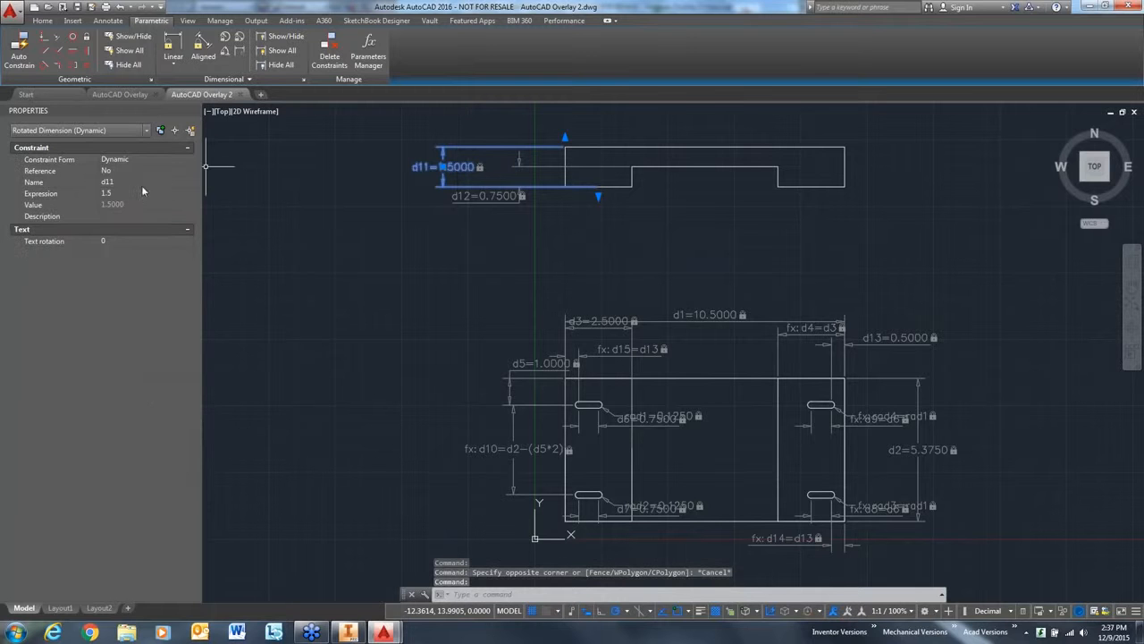
left_click(141, 192)
type("4")
key("Return")
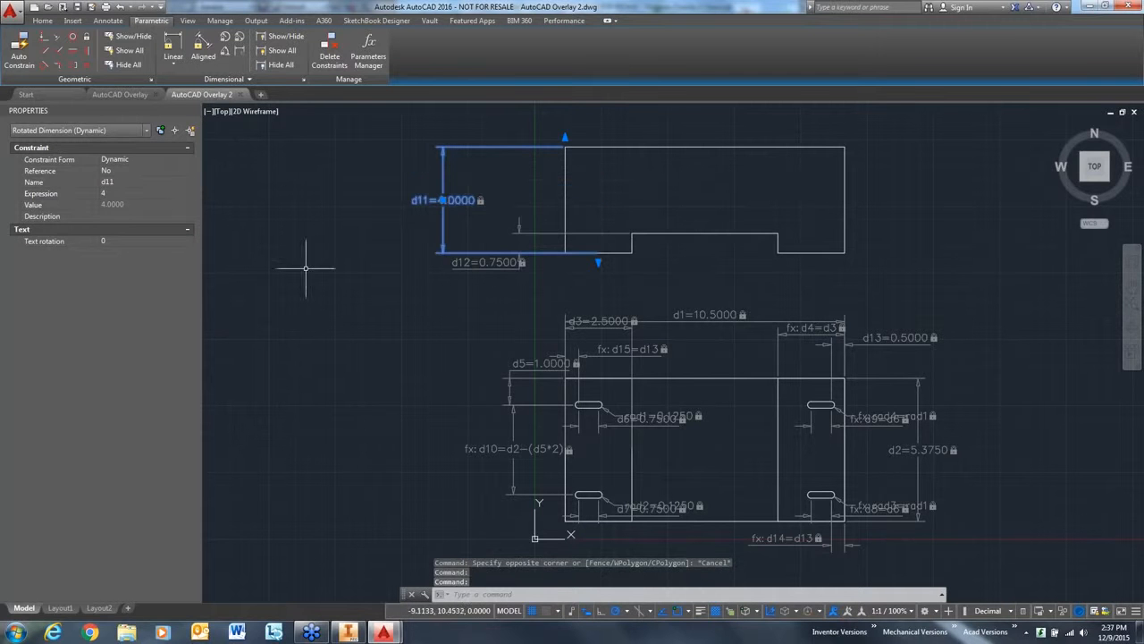
key("Escape")
Set the front view's recess depth constraint d12 to 1.5 and clear the selection.
left_click(474, 261)
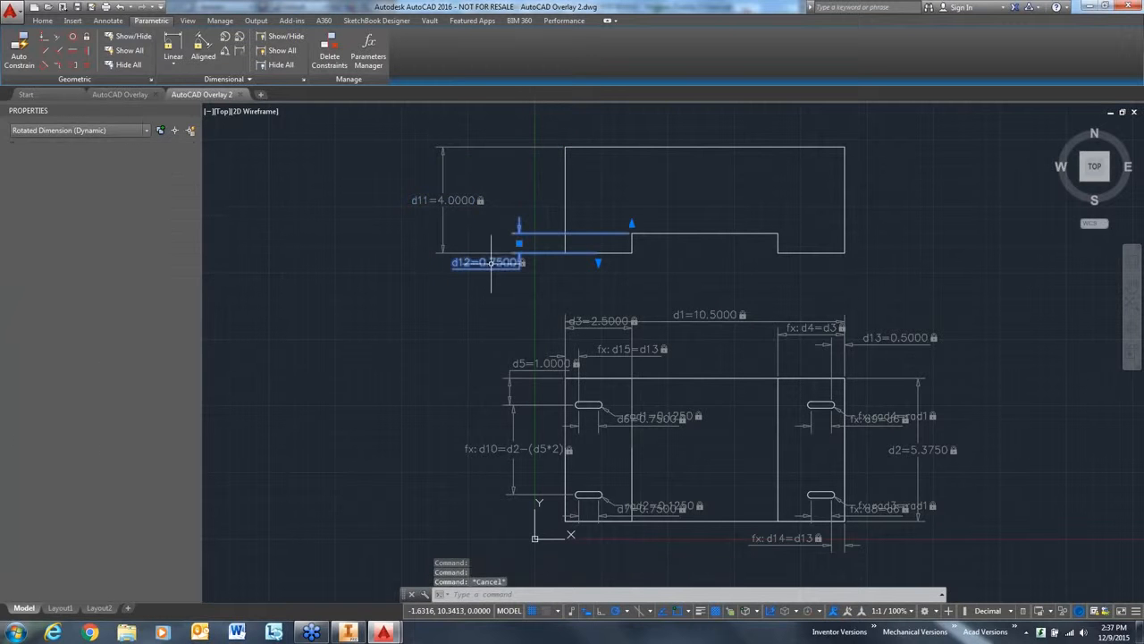
left_click(134, 193)
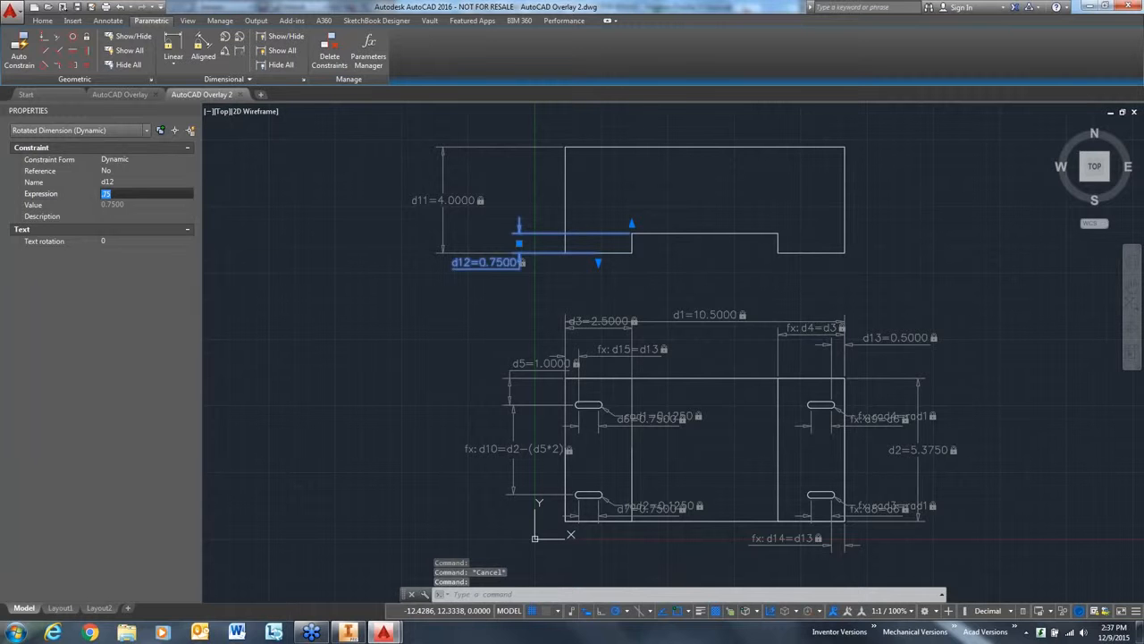
type("1.5")
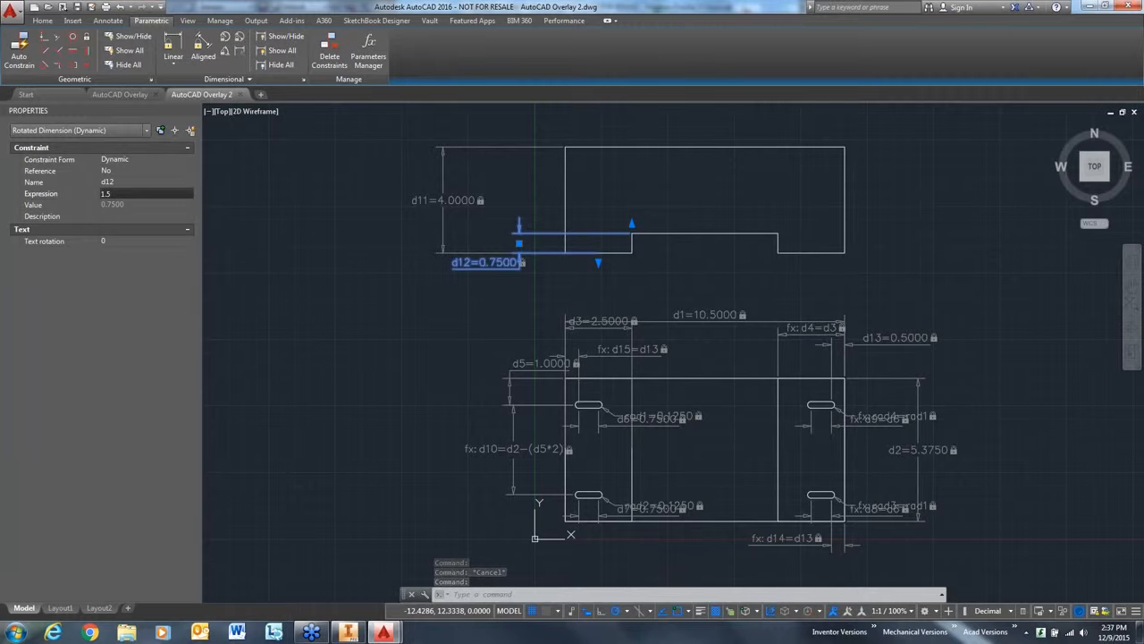
key("Return")
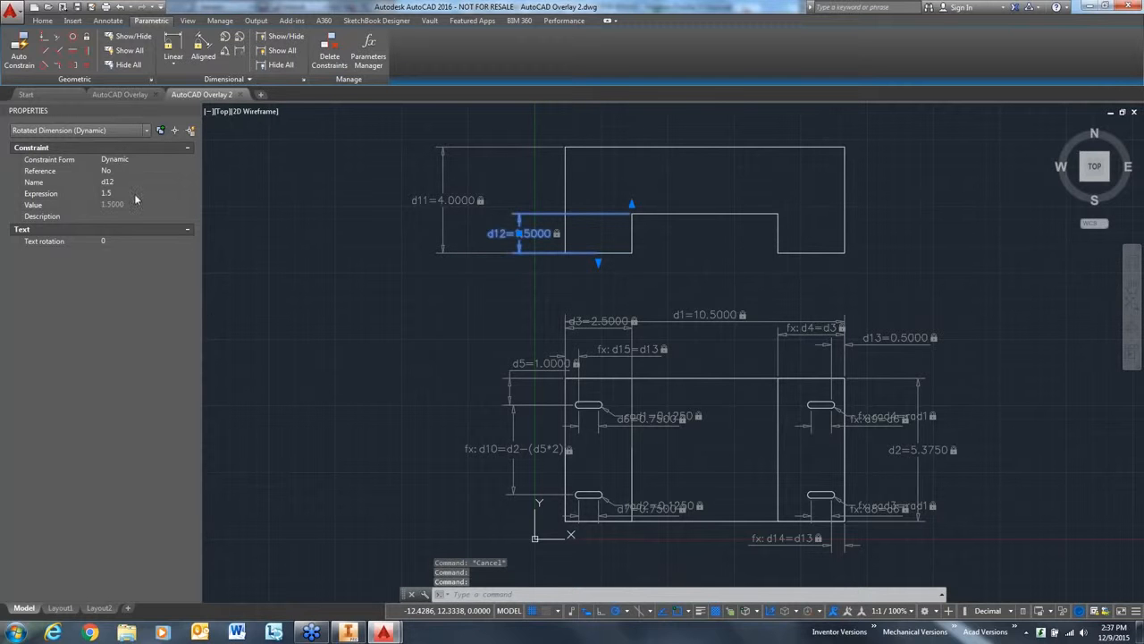
key("Escape")
Set the top view's overall width constraint d1 to 14.
left_click(658, 319)
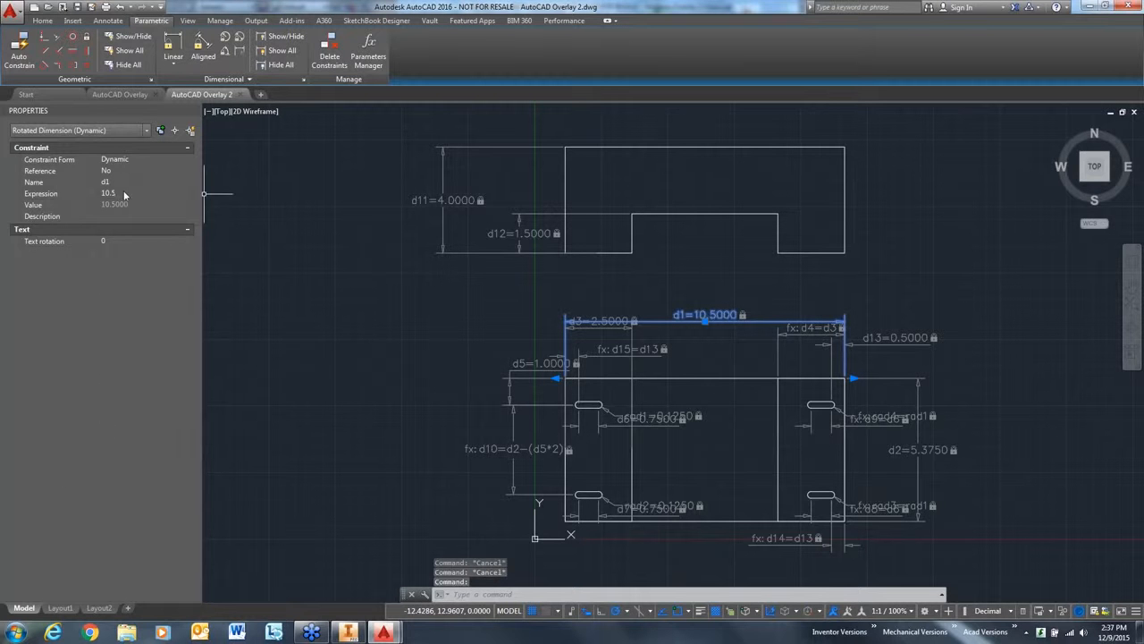
left_click(126, 193)
type("14")
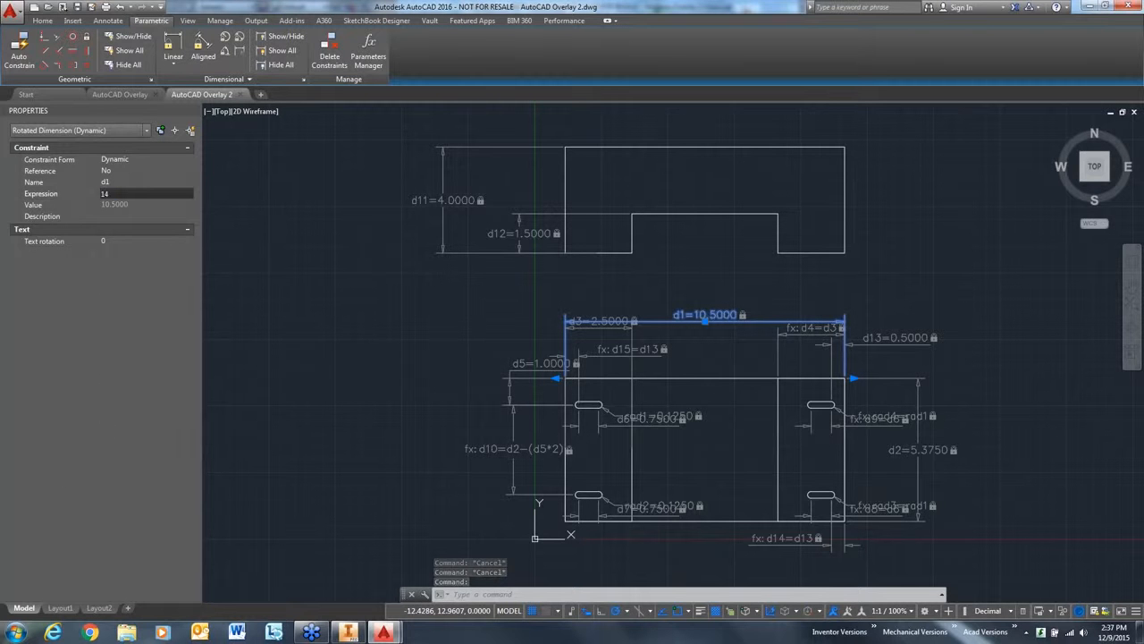
key("Return")
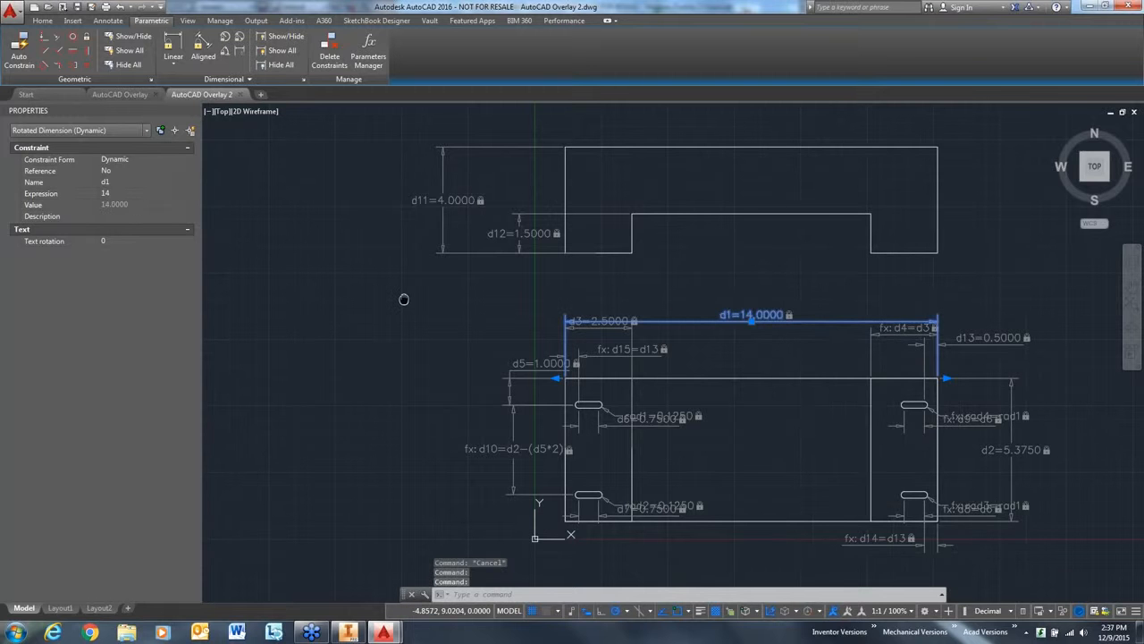
mouse_move(733, 407)
middle_mouse_down()
mouse_move(623, 403)
mouse_move(605, 383)
middle_mouse_up()
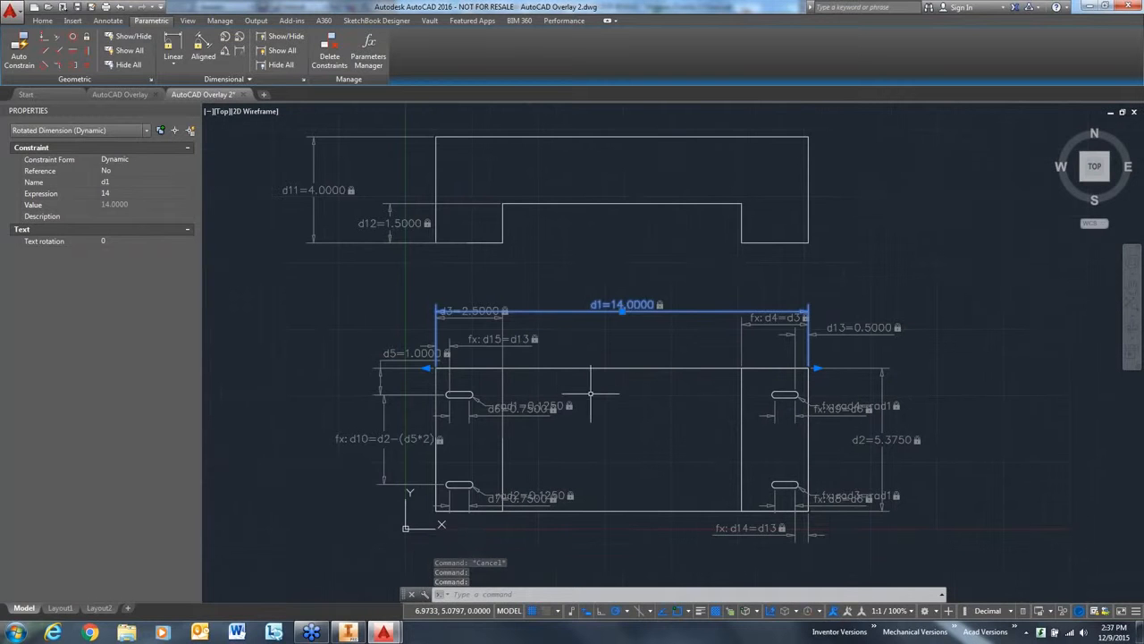
scroll(590, 393, "up", 2)
scroll(592, 390, "down", 2)
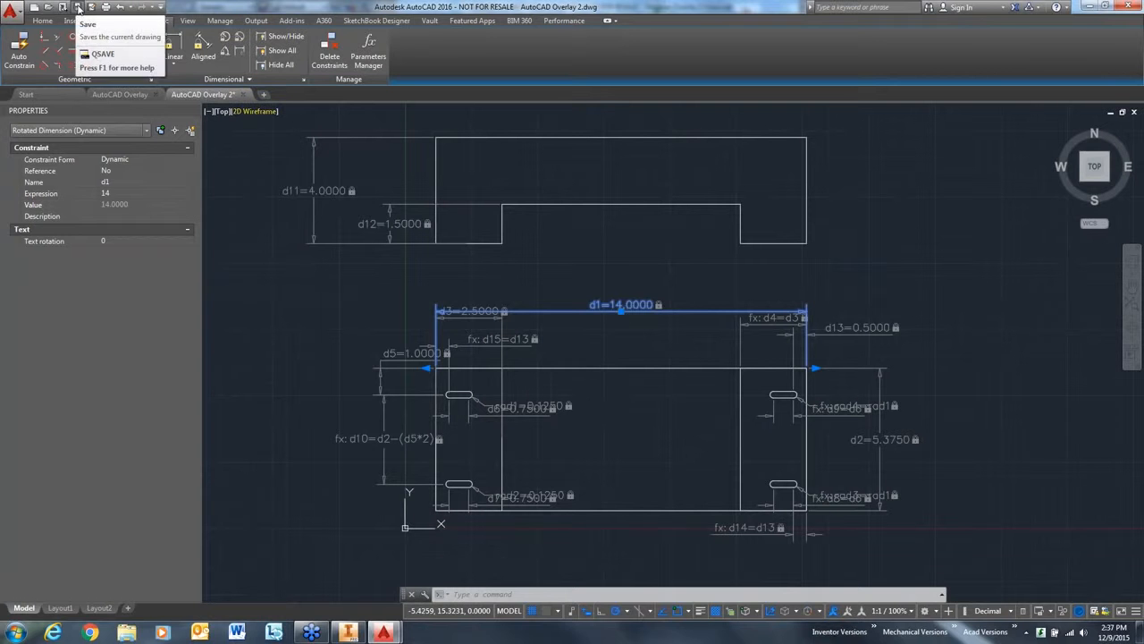
Save the AutoCAD Overlay 2 drawing and update the Webinar Overlay 2 Views part from it in Inventor.
left_click(77, 6)
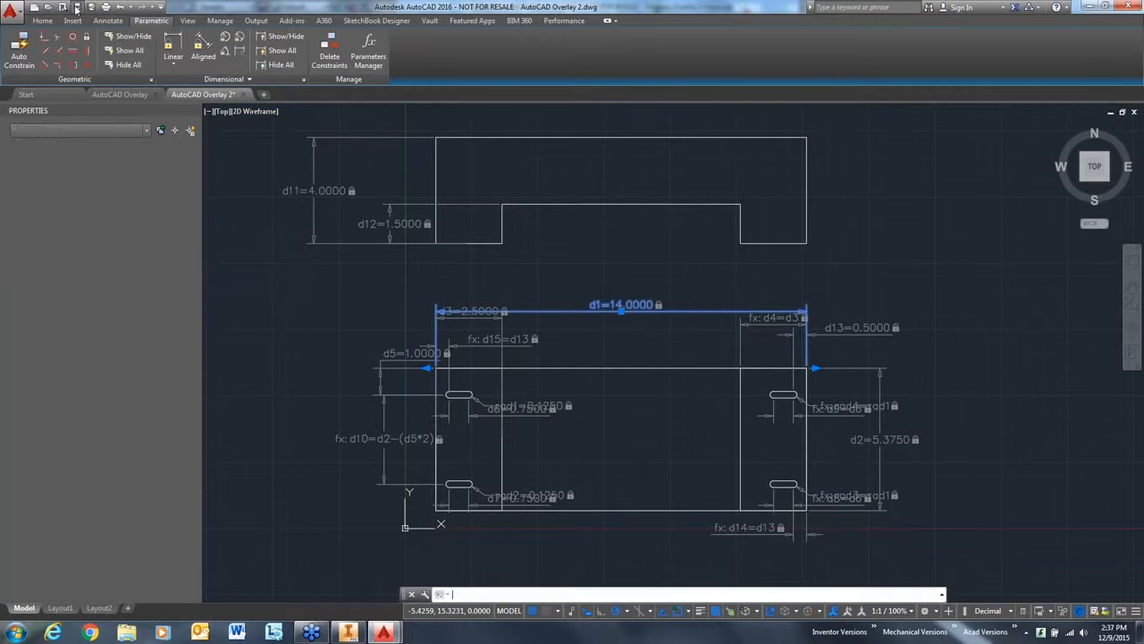
left_click(349, 632)
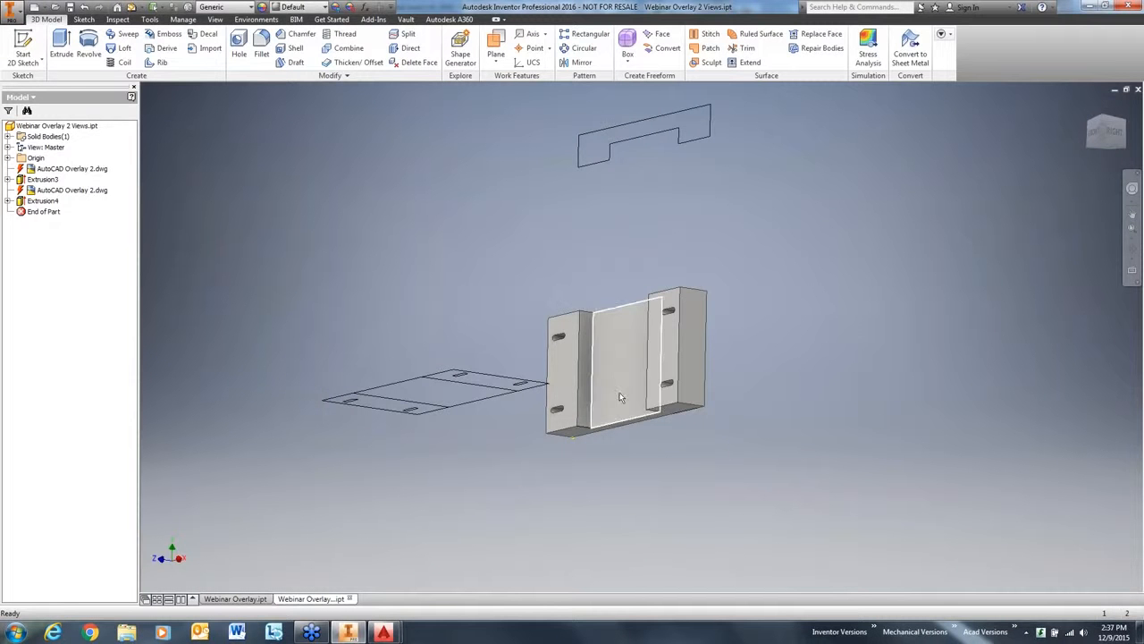
key("F6")
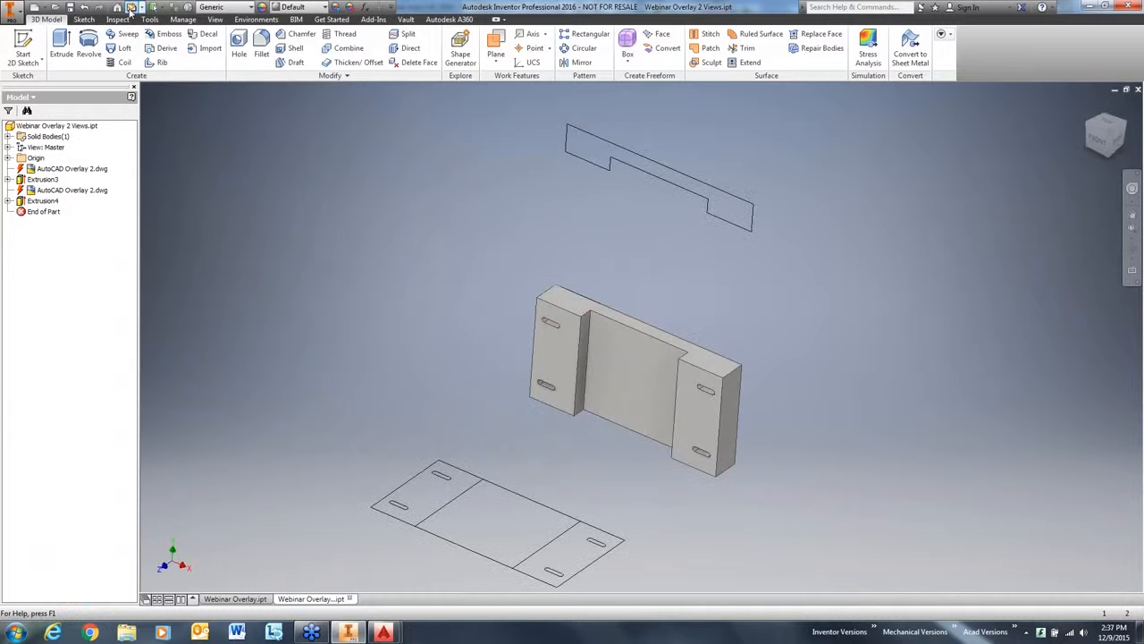
left_click(131, 8)
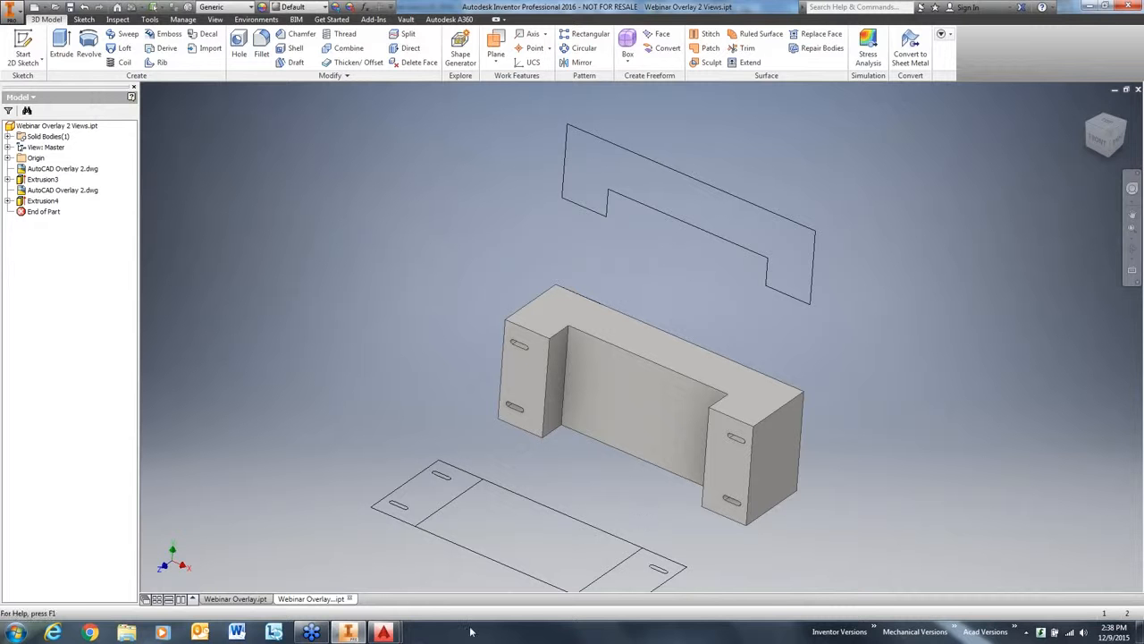
left_click(351, 633)
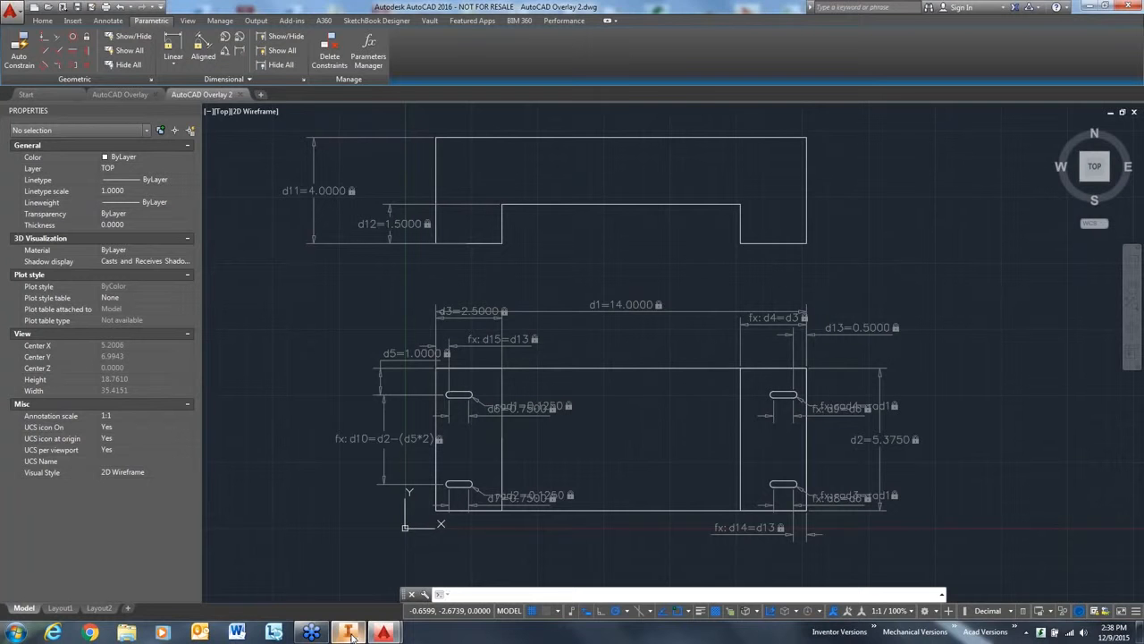
mouse_move(382, 633)
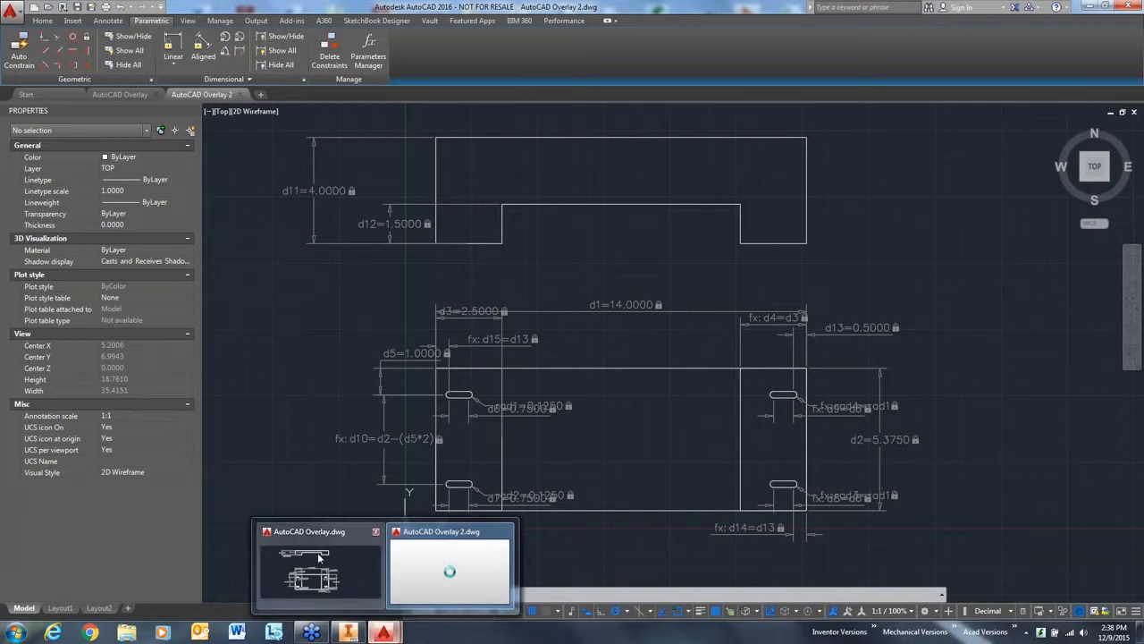
left_click(348, 633)
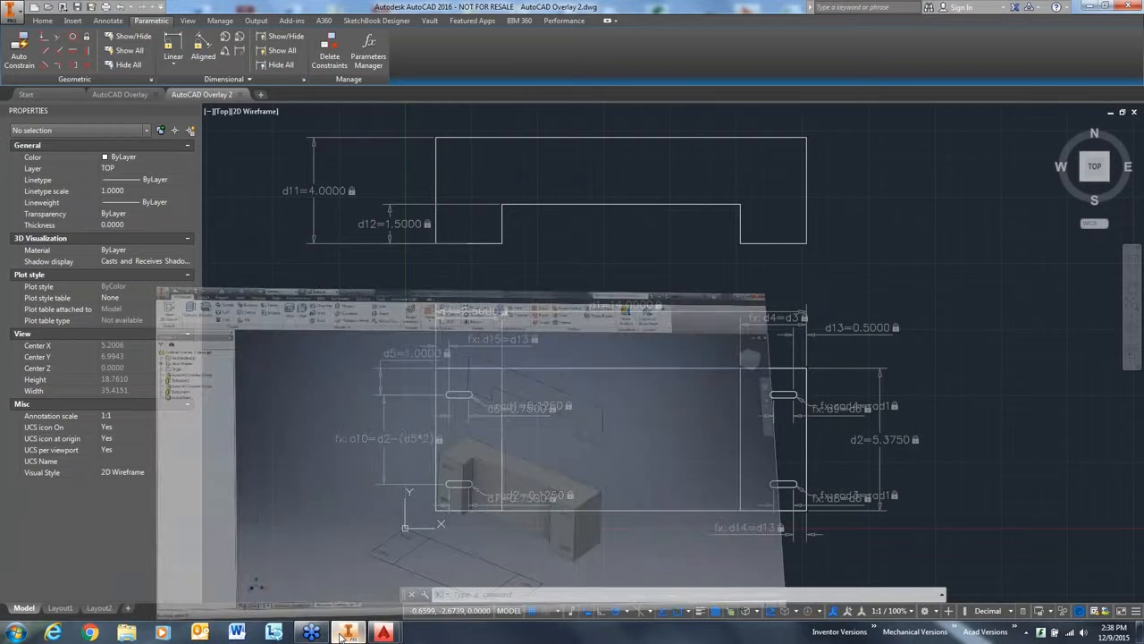